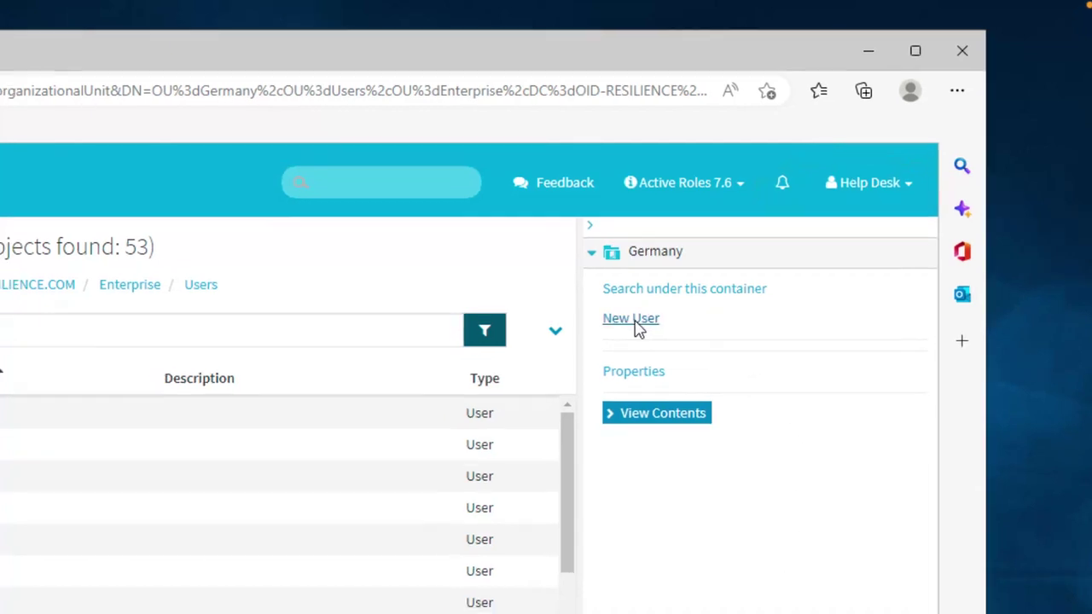
# Step: Create a new user in Germany with the person's first name, last name and middle initial, then continue
pyautogui.click(636, 324)
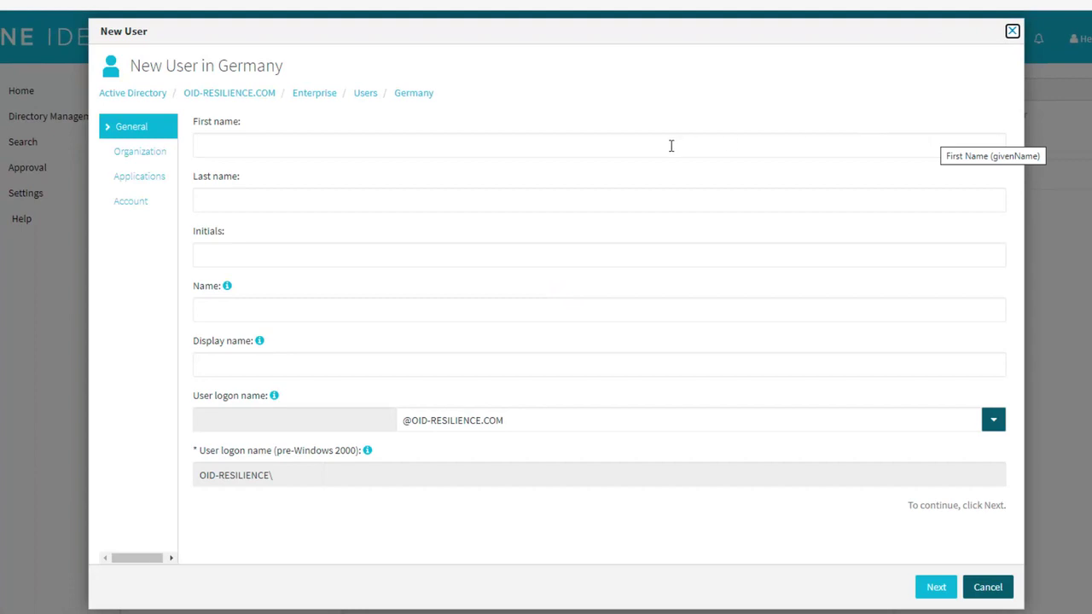
pyautogui.click(671, 146)
pyautogui.press('Tab')
pyautogui.press('Tab')
pyautogui.write('S')
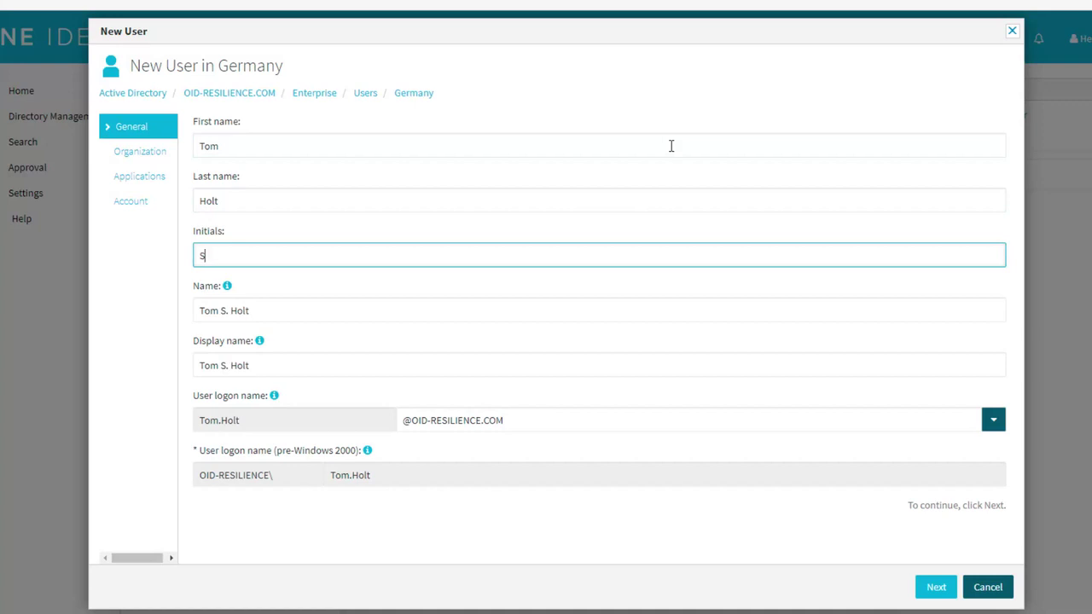
pyautogui.click(936, 590)
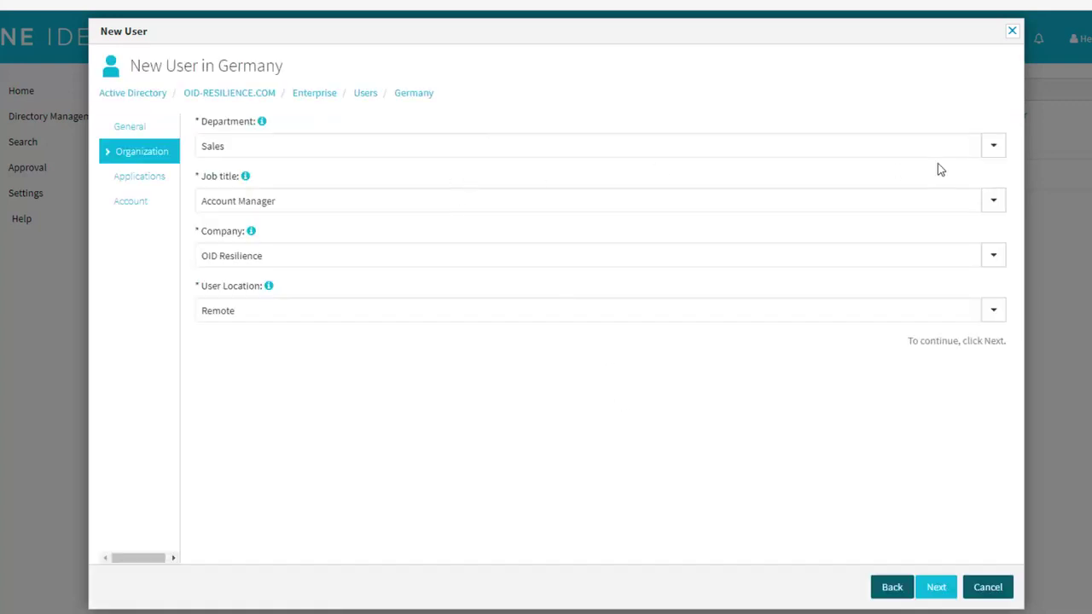
# Step: Set Department to Marketing and Job title to Marketing Director, keeping User Location Remote
pyautogui.click(994, 149)
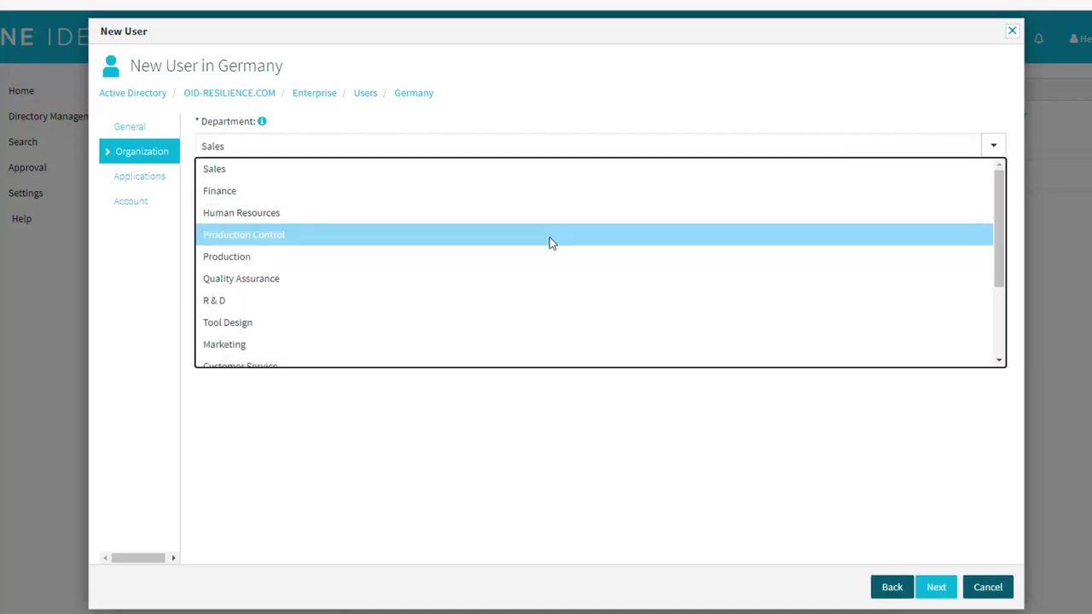
pyautogui.scroll(-1, 543, 270)
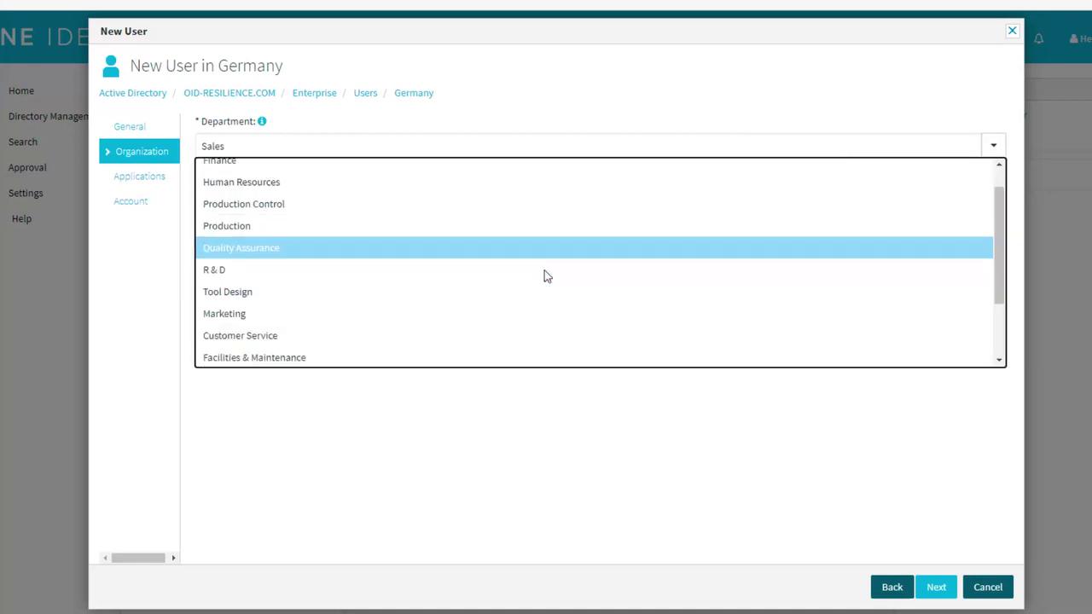
pyautogui.click(395, 315)
pyautogui.click(993, 201)
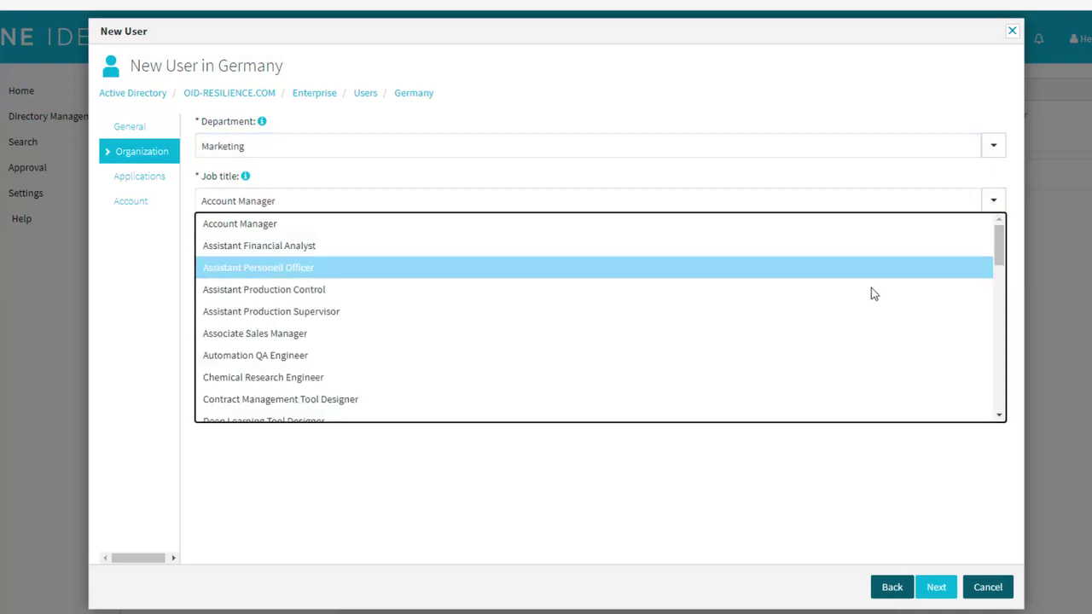
pyautogui.scroll(-1, 821, 362)
pyautogui.scroll(-5, 821, 362)
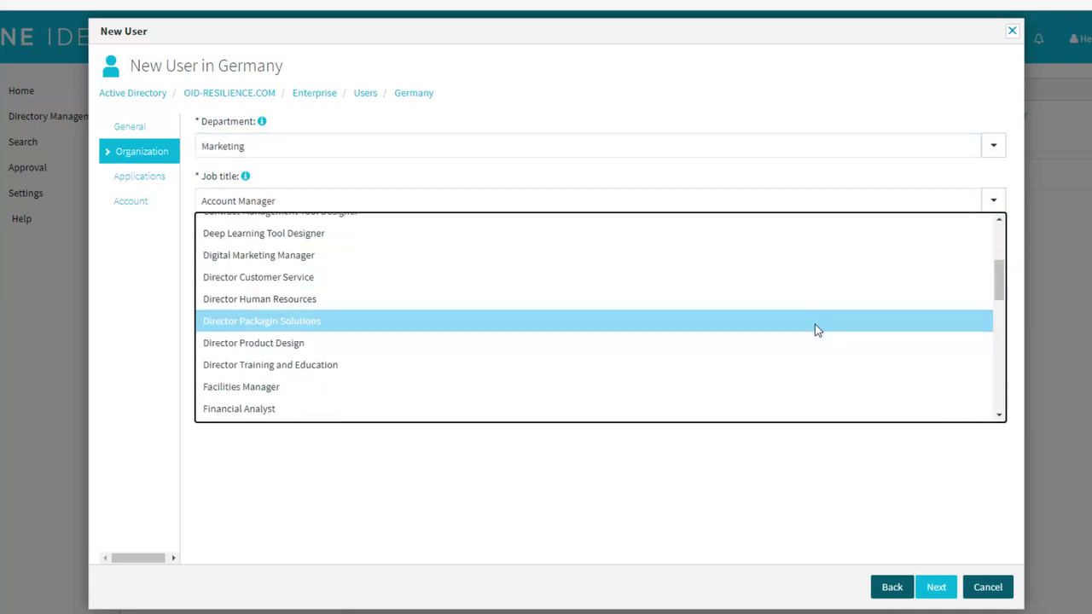
pyautogui.scroll(-2, 816, 328)
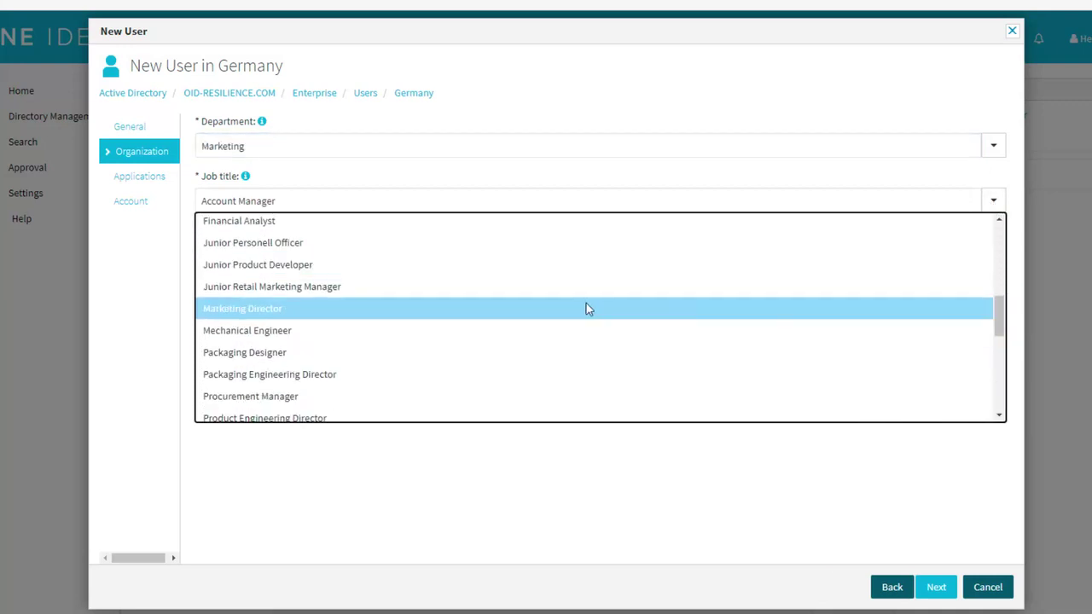
pyautogui.click(468, 310)
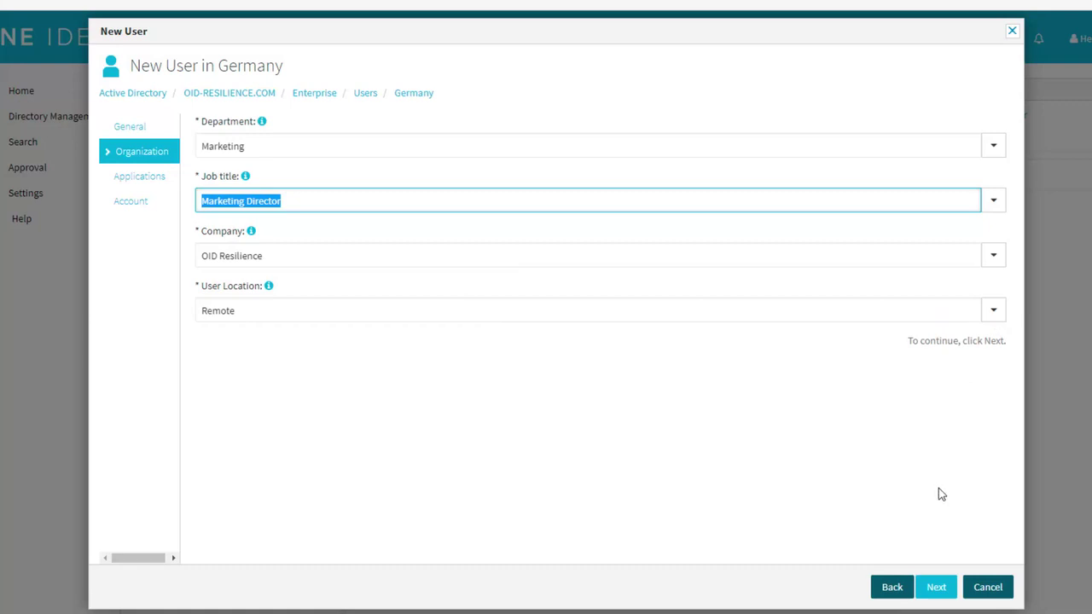
pyautogui.click(996, 312)
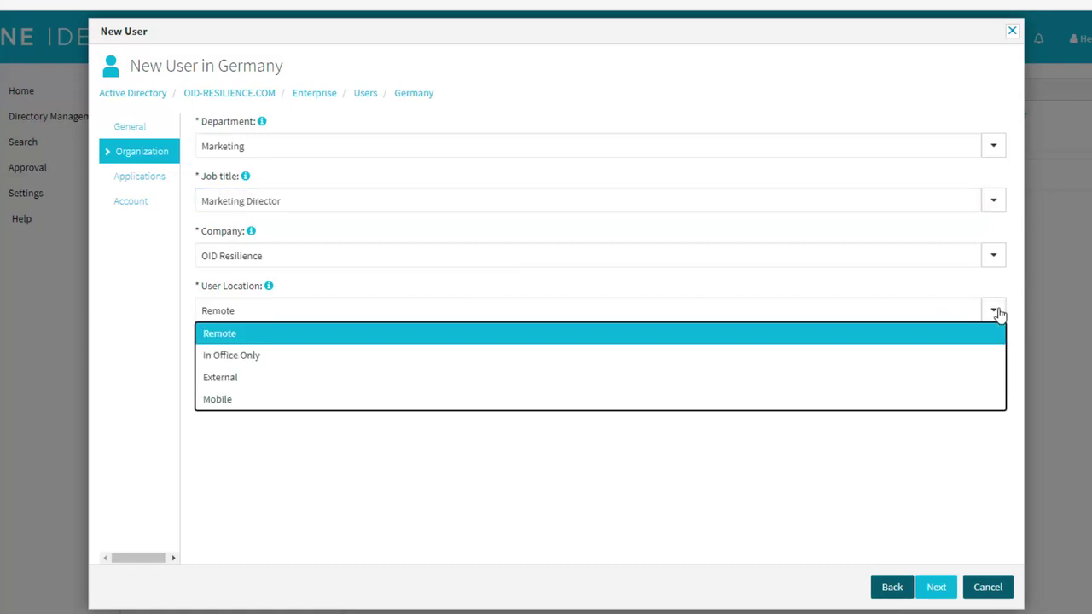
pyautogui.click(948, 470)
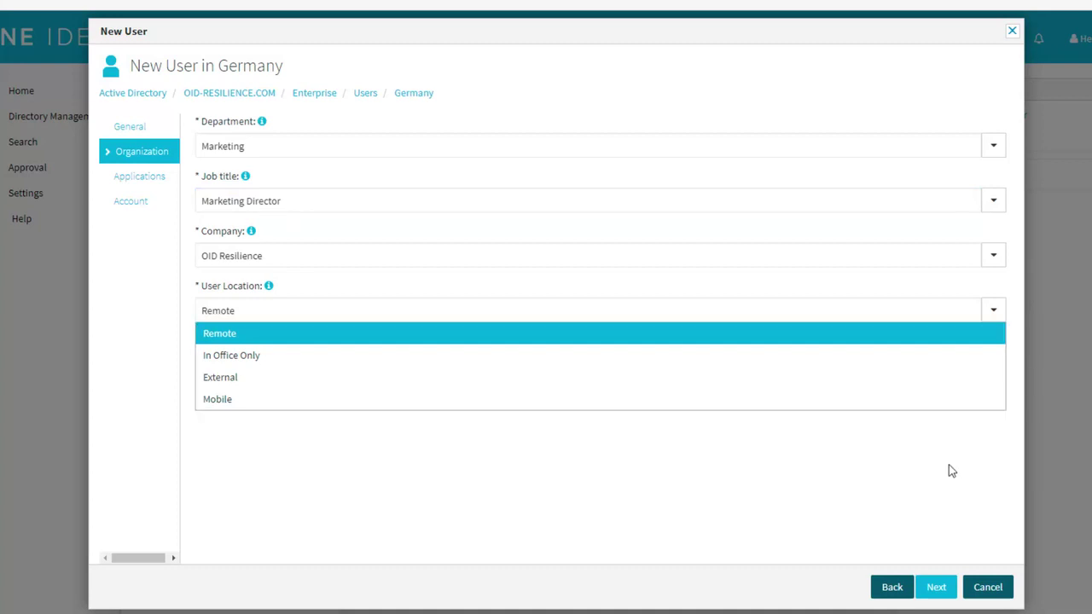
# Step: Grant the new user access to the Google App
pyautogui.click(937, 589)
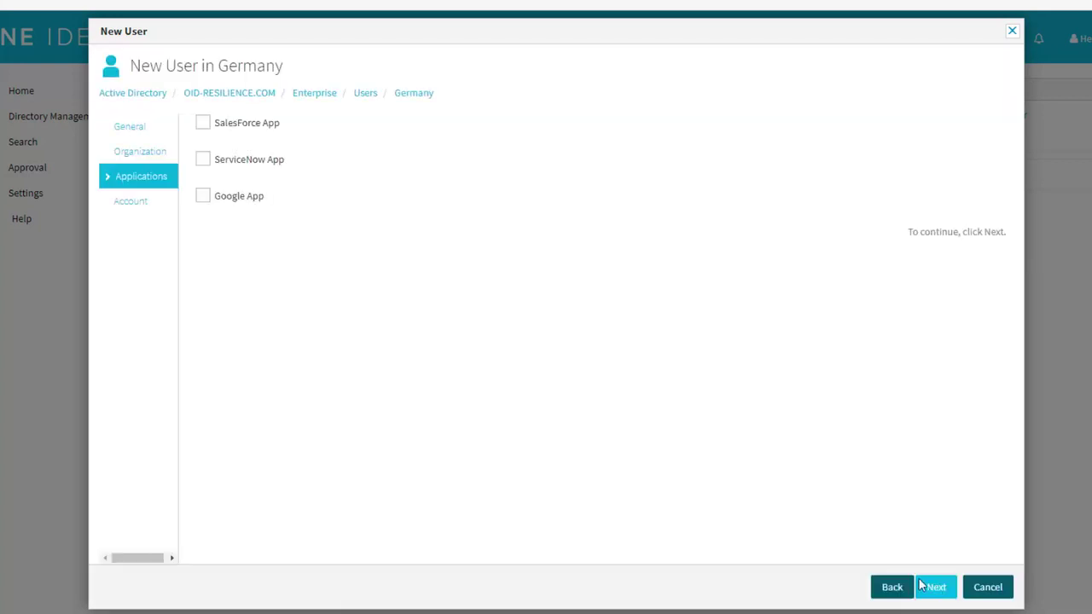
pyautogui.click(204, 201)
pyautogui.click(936, 588)
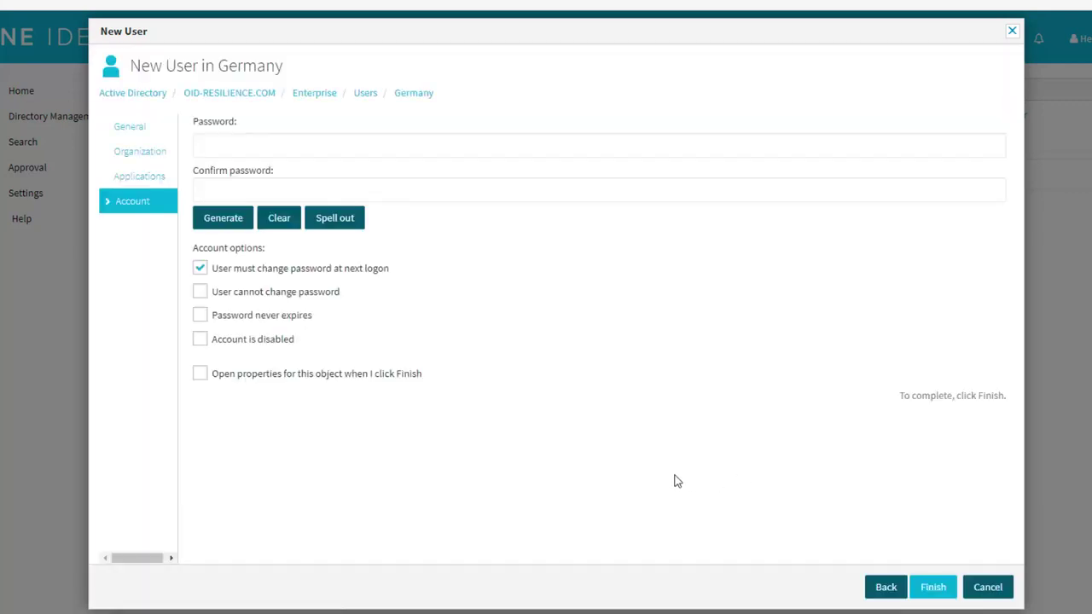
# Step: Set and confirm a password with no forced change and Password never expires, then finish
pyautogui.click(526, 147)
pyautogui.write('•••••••••')
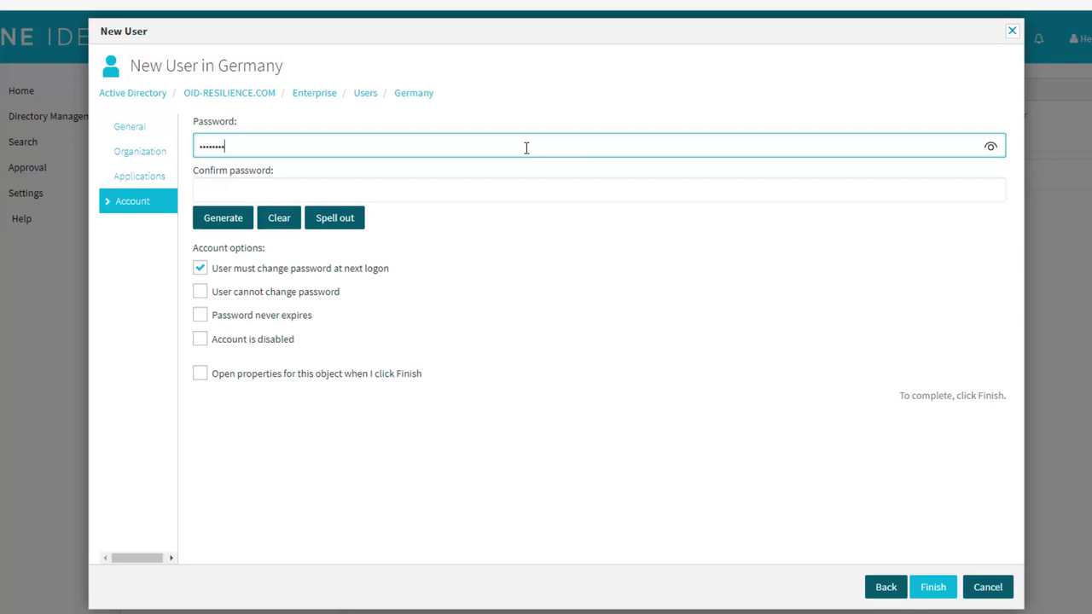
pyautogui.press('Tab')
pyautogui.write('•••••••••')
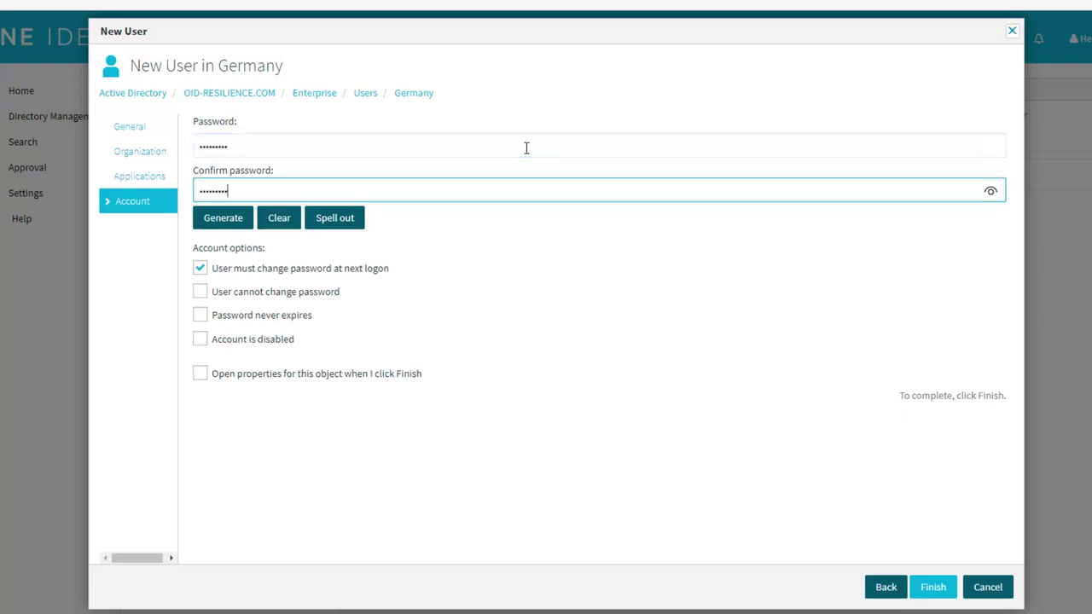
pyautogui.click(292, 268)
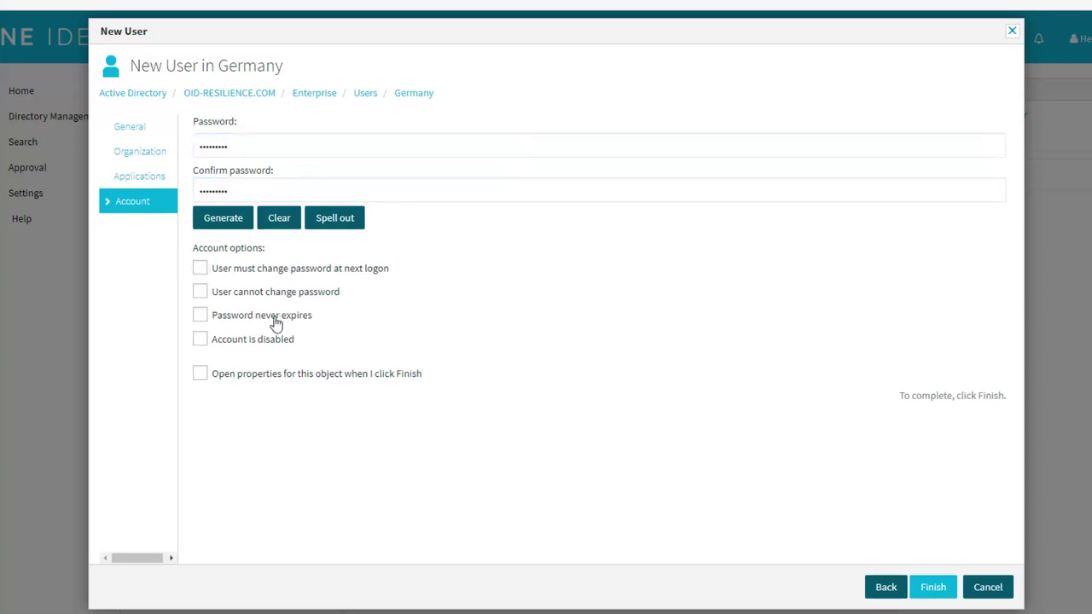
pyautogui.click(273, 322)
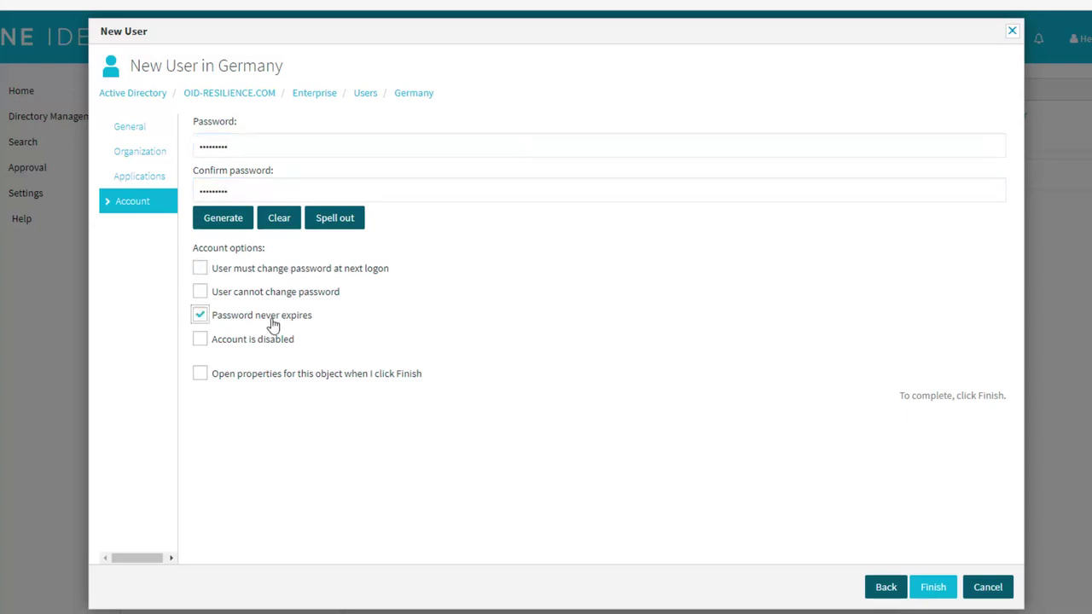
pyautogui.click(938, 594)
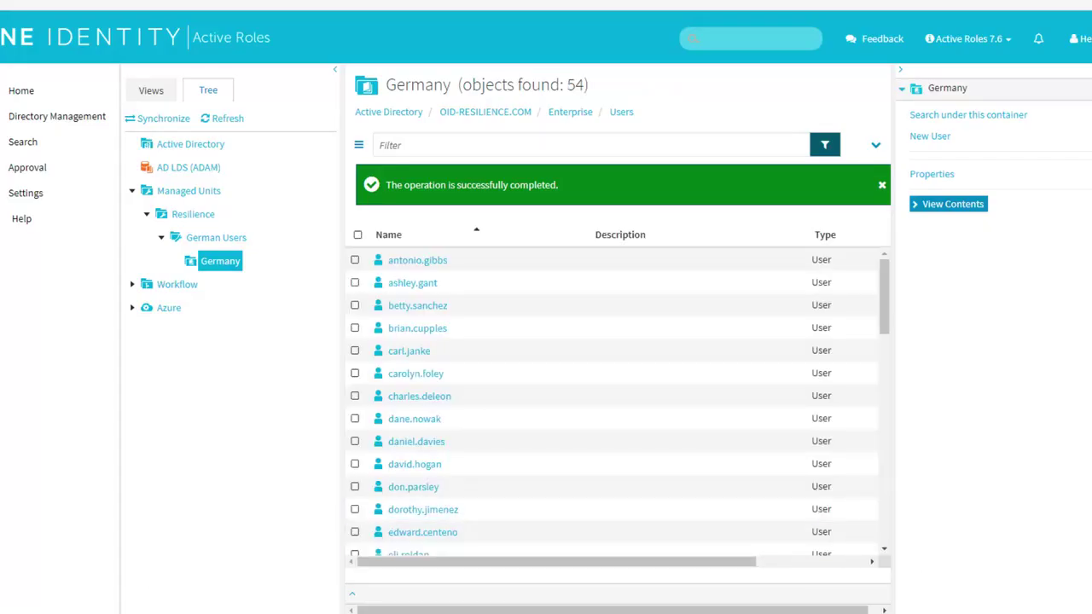
# Step: In ADUC, refresh the Germany OU and review the new user's Organization and Member Of tabs
pyautogui.hotkey('alt', 'Tab')
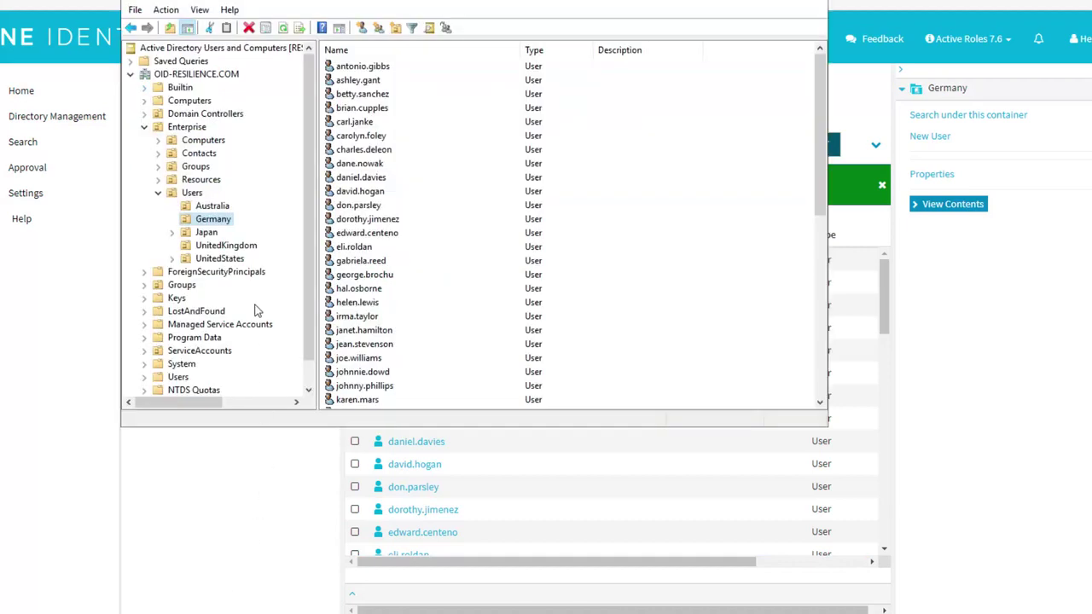
pyautogui.click(220, 225)
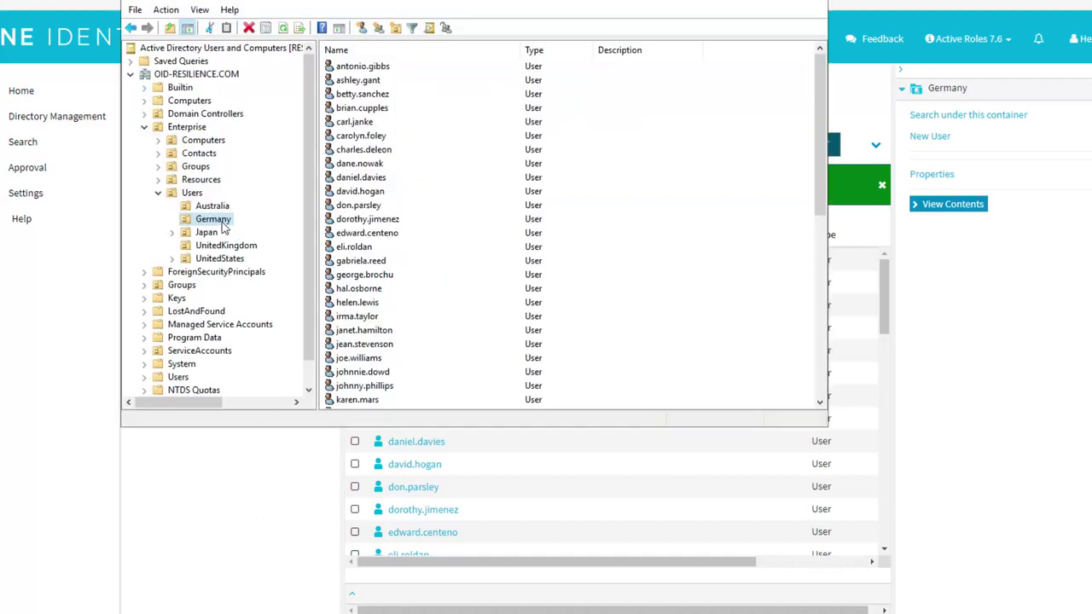
pyautogui.click(282, 28)
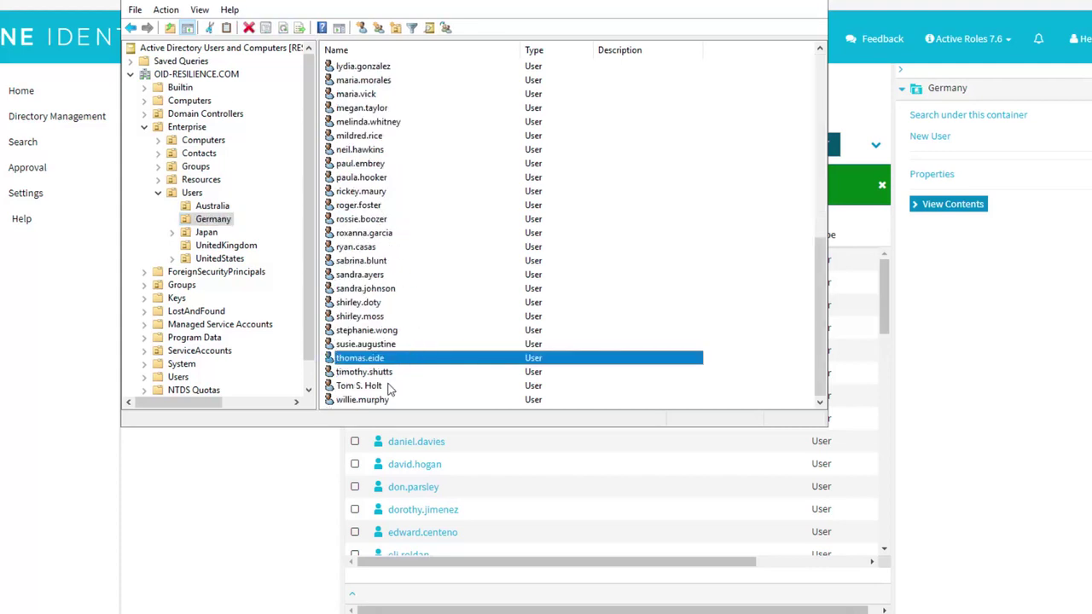
pyautogui.doubleClick(375, 386)
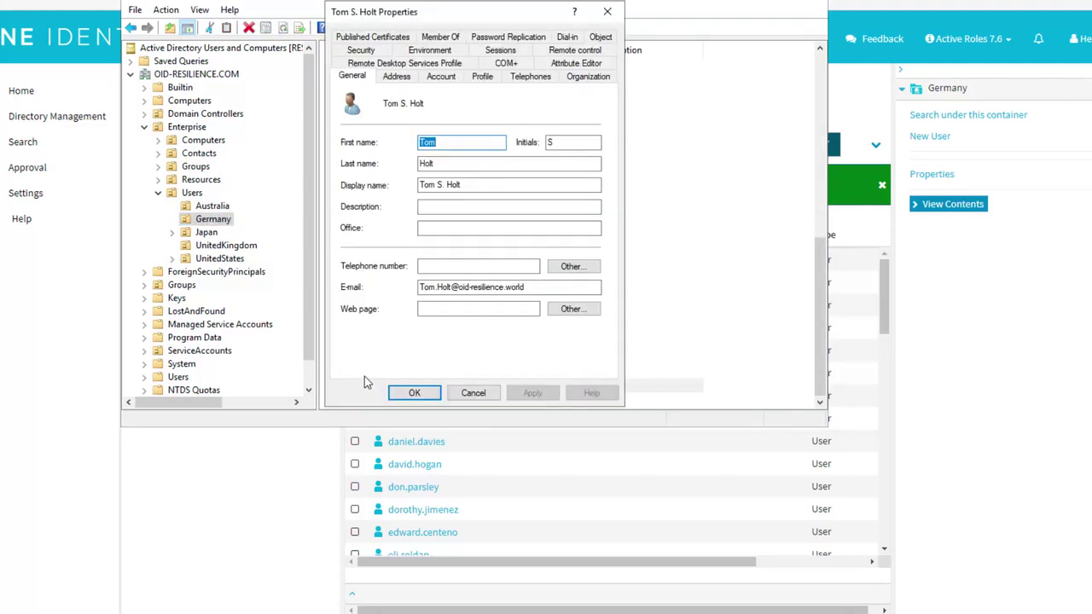
pyautogui.click(588, 76)
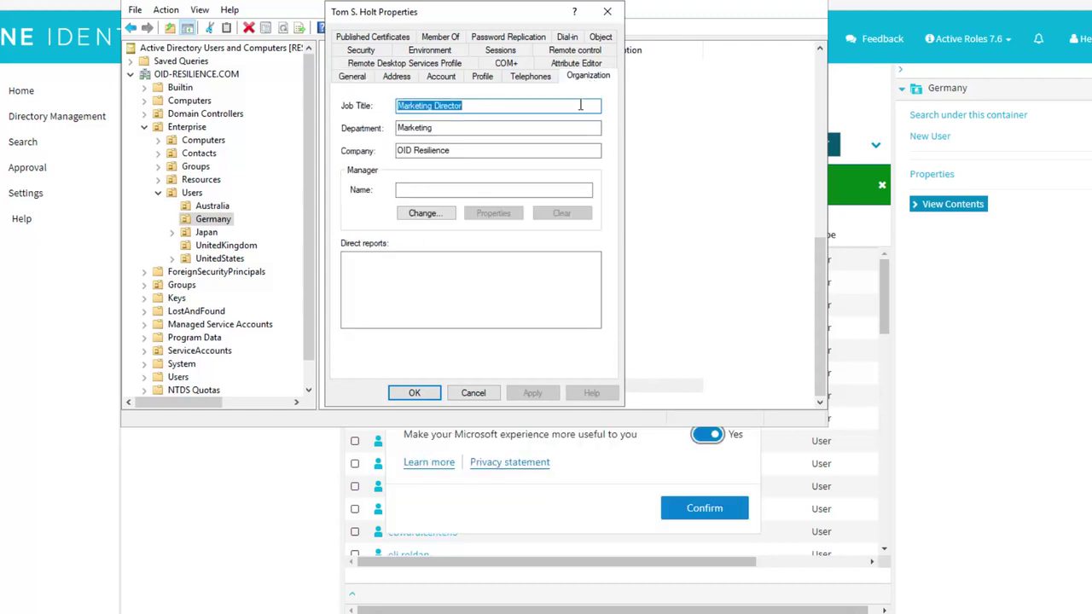
pyautogui.click(580, 104)
pyautogui.click(454, 37)
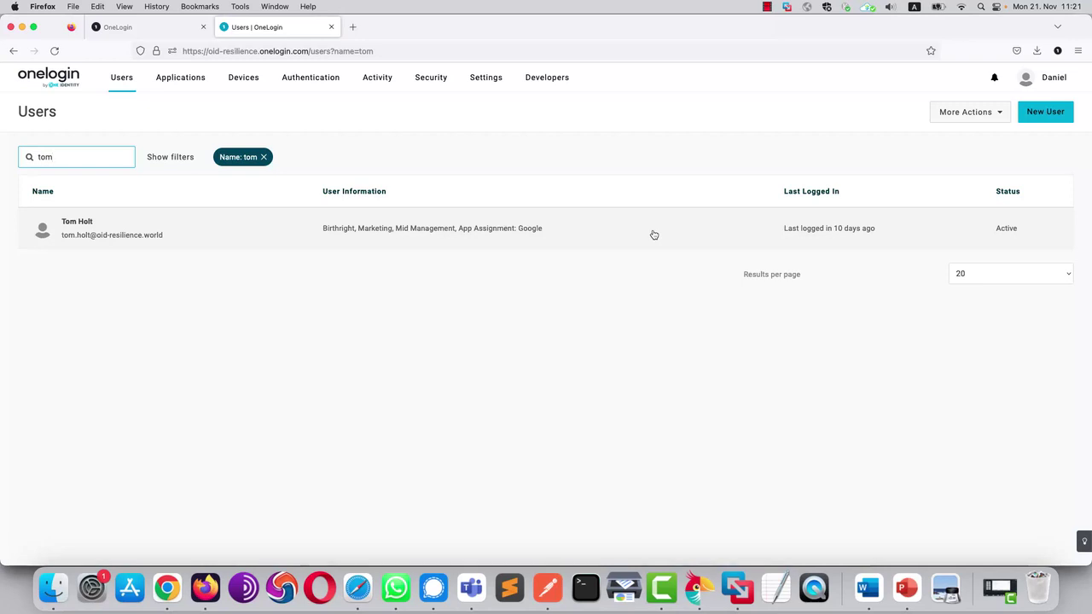
# Step: Open the user's OneLogin profile, review the security policy, and view assigned applications including Google Workspace
pyautogui.click(653, 235)
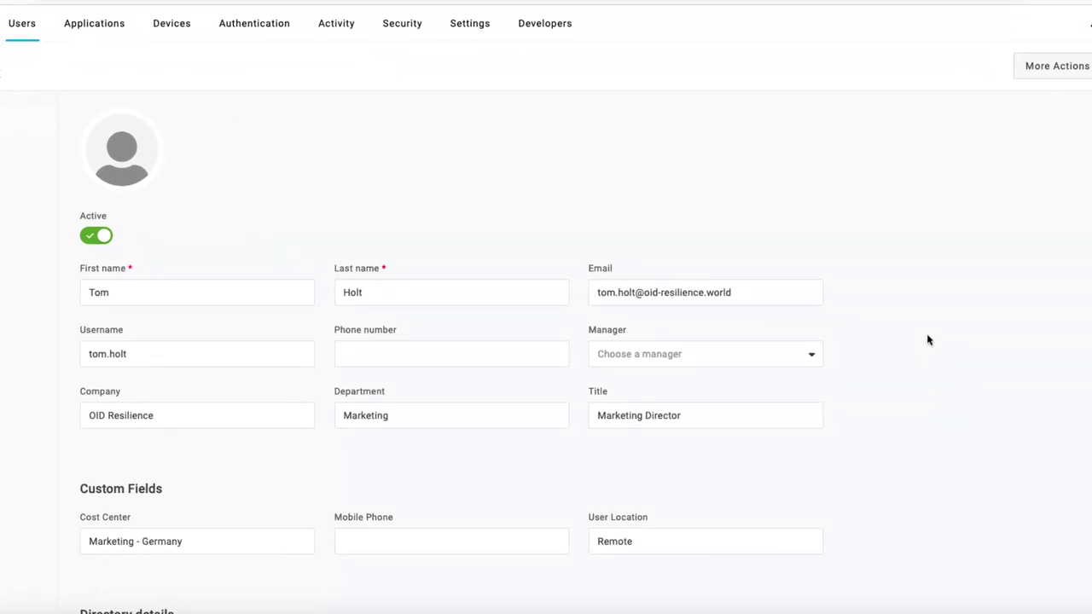
pyautogui.scroll(-6, 928, 339)
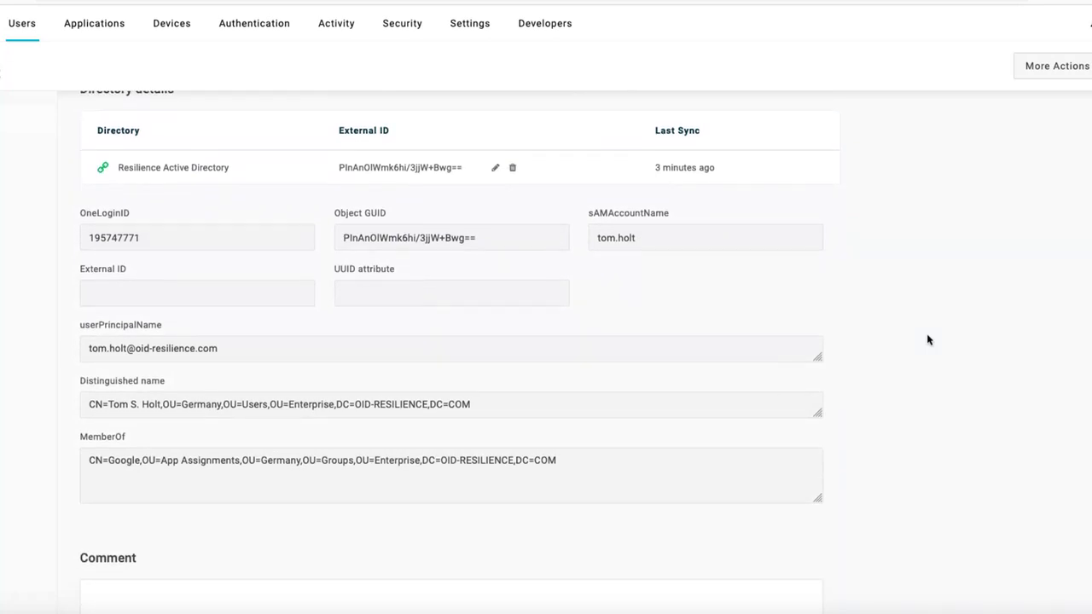
pyautogui.press('pagedown')
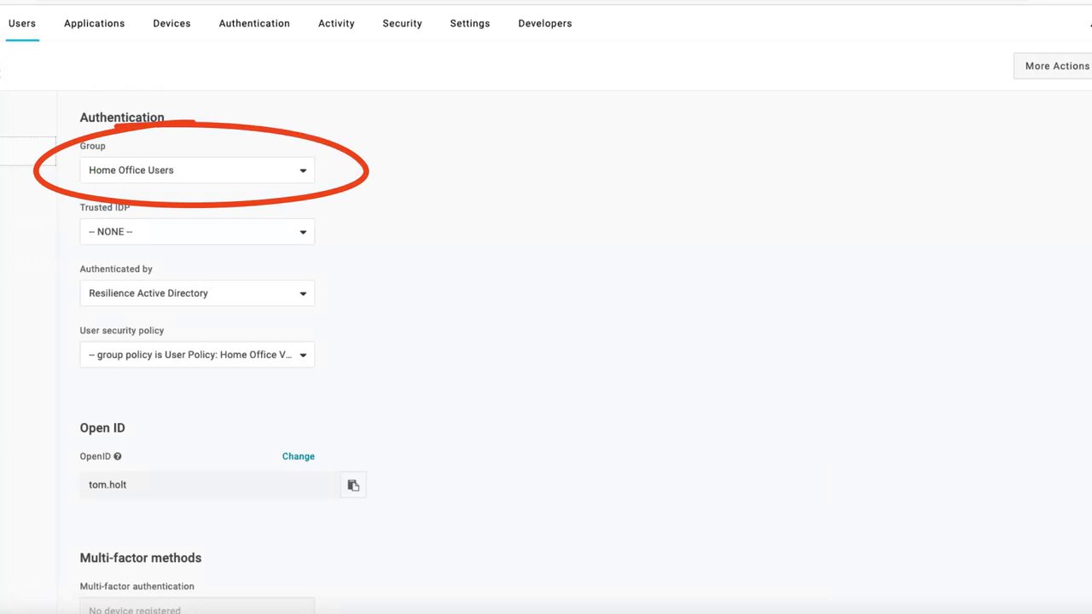
pyautogui.click(196, 354)
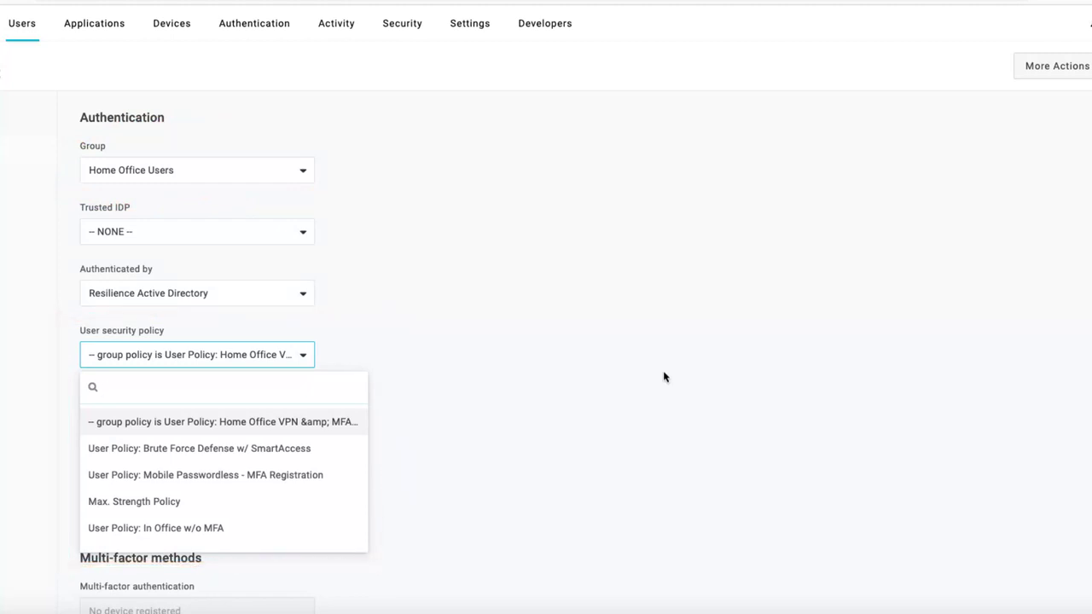
pyautogui.click(664, 376)
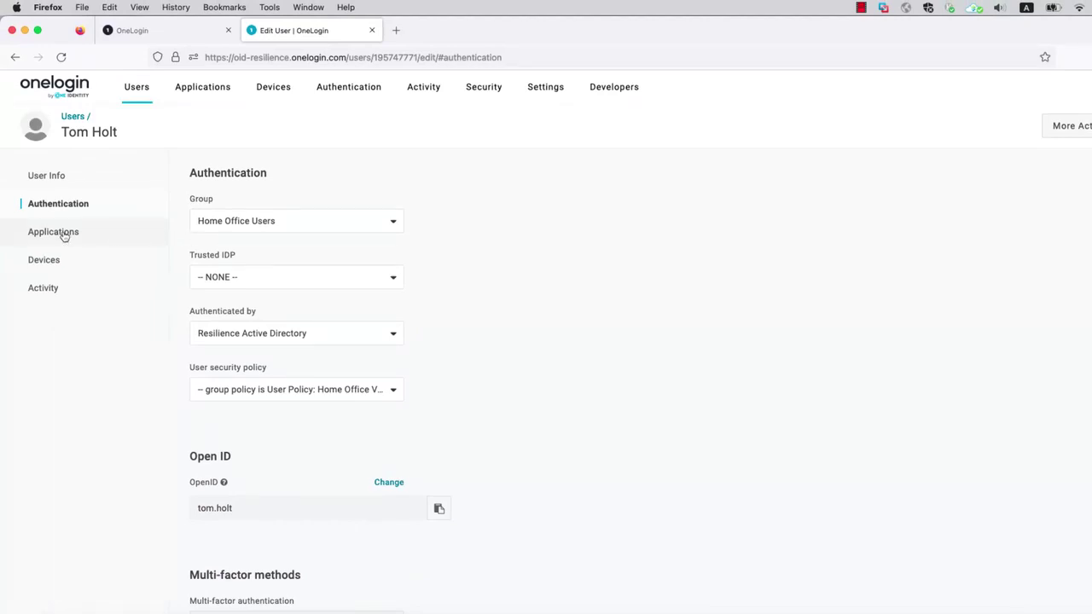
pyautogui.click(63, 236)
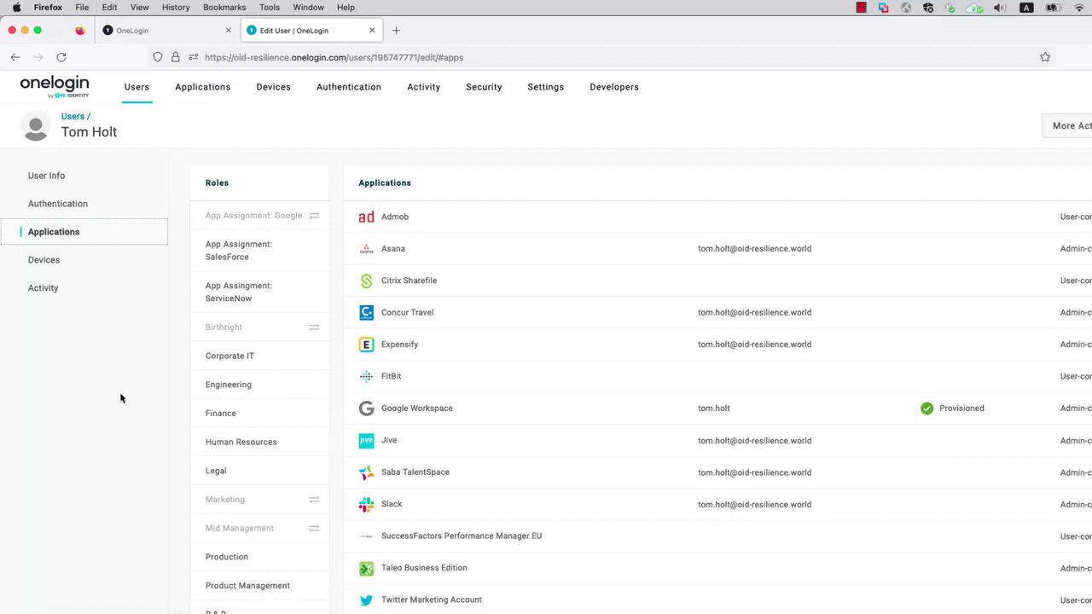
pyautogui.moveTo(276, 391)
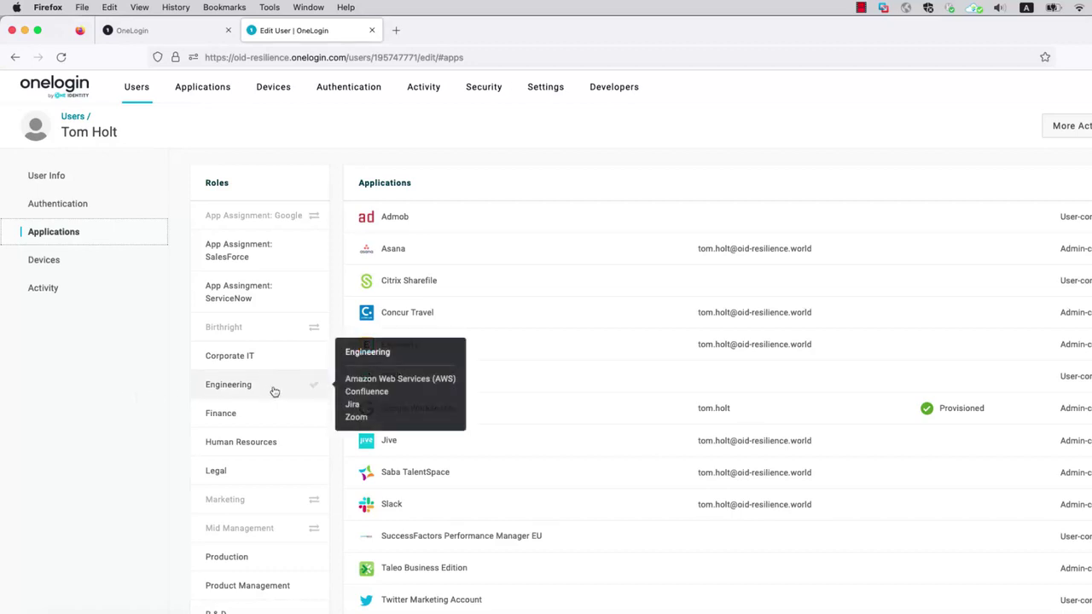
pyautogui.click(789, 416)
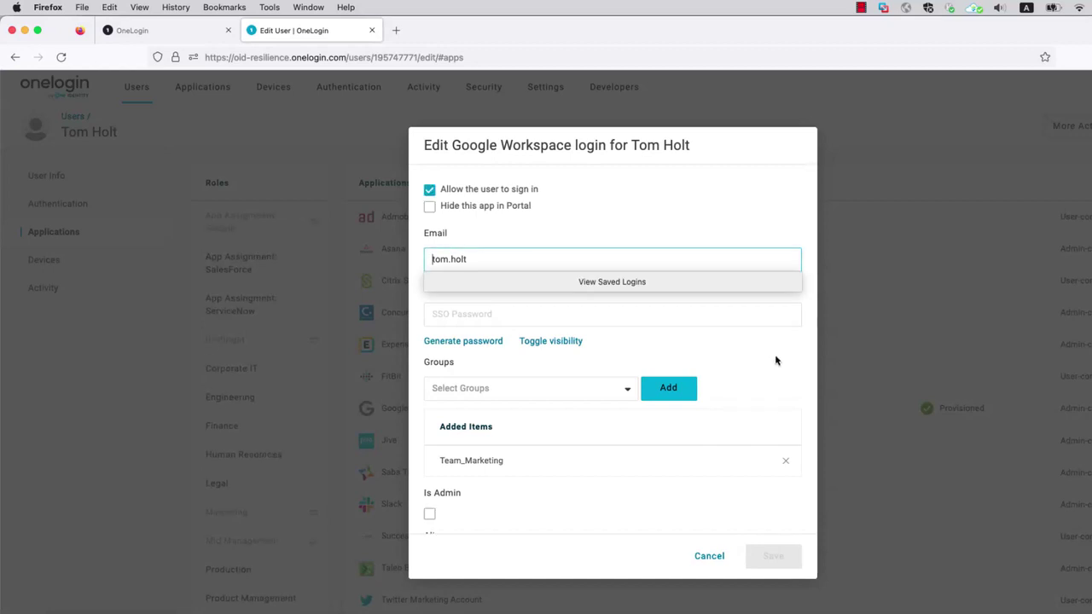
pyautogui.scroll(-2, 751, 371)
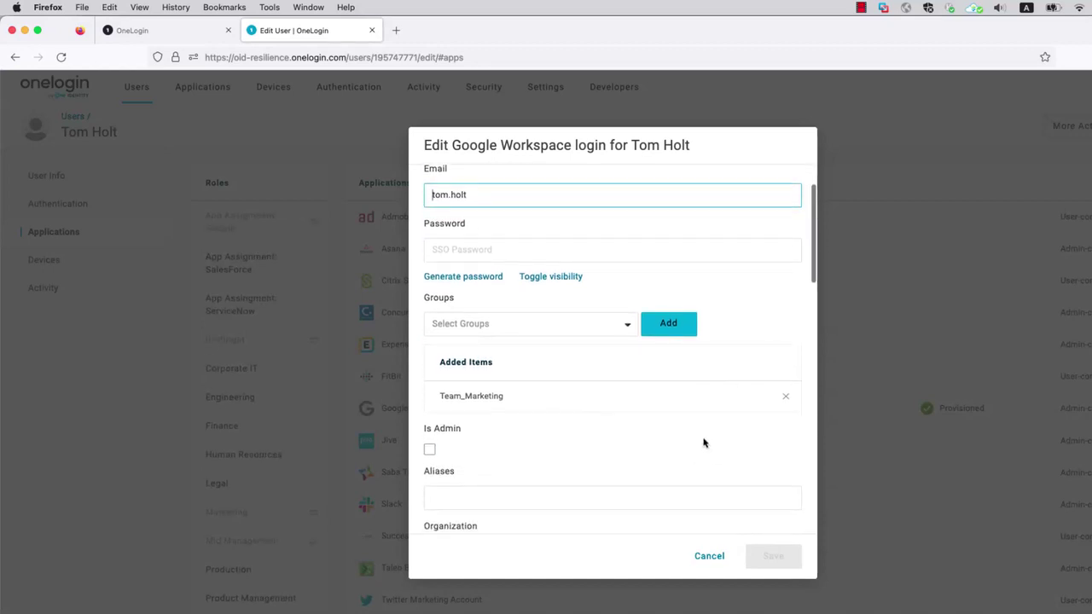
pyautogui.scroll(-2, 708, 442)
pyautogui.scroll(-2, 707, 442)
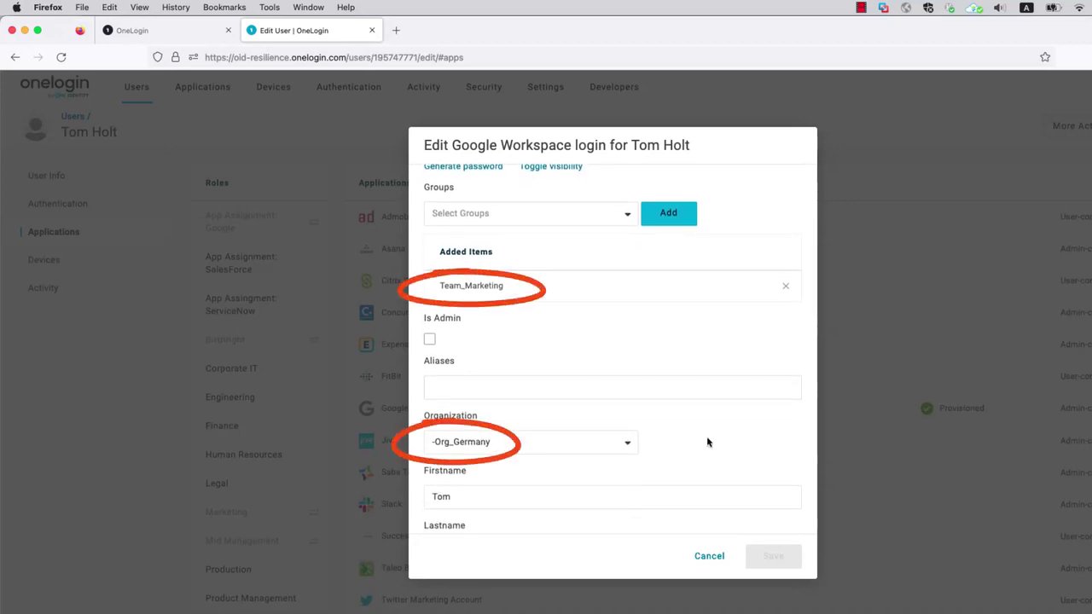
pyautogui.click(708, 556)
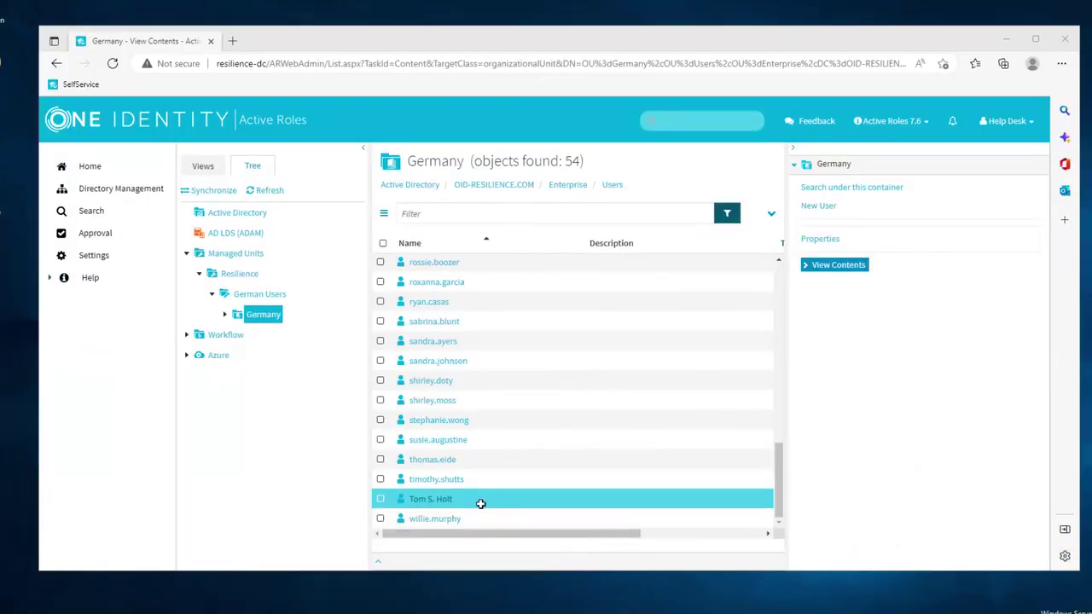
# Step: In the user's Organization properties, set Department to Finance and Job title to Financial Analyst
pyautogui.click(432, 504)
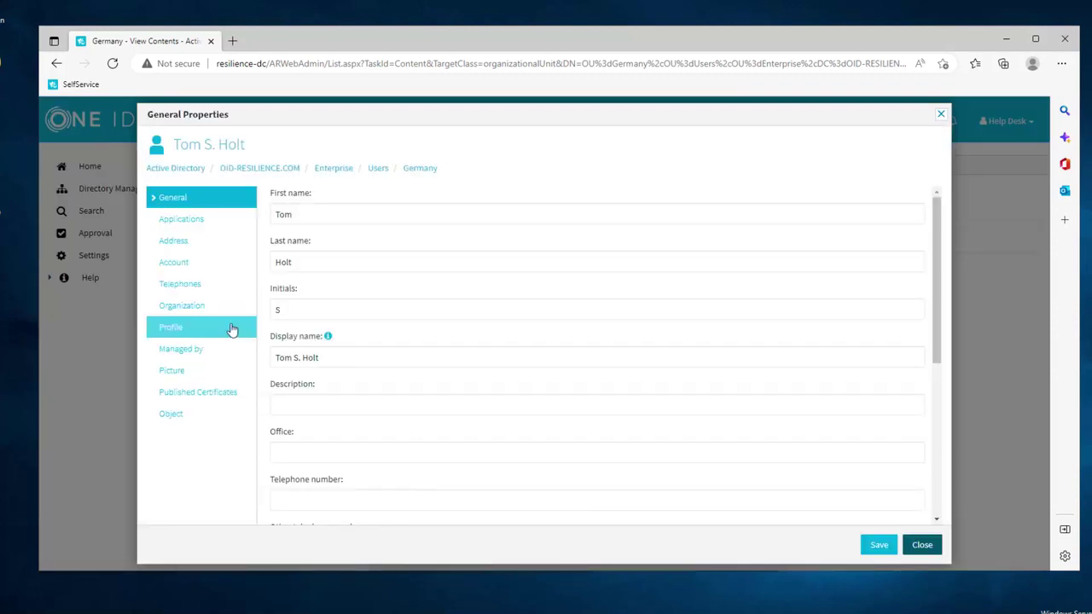
pyautogui.click(196, 307)
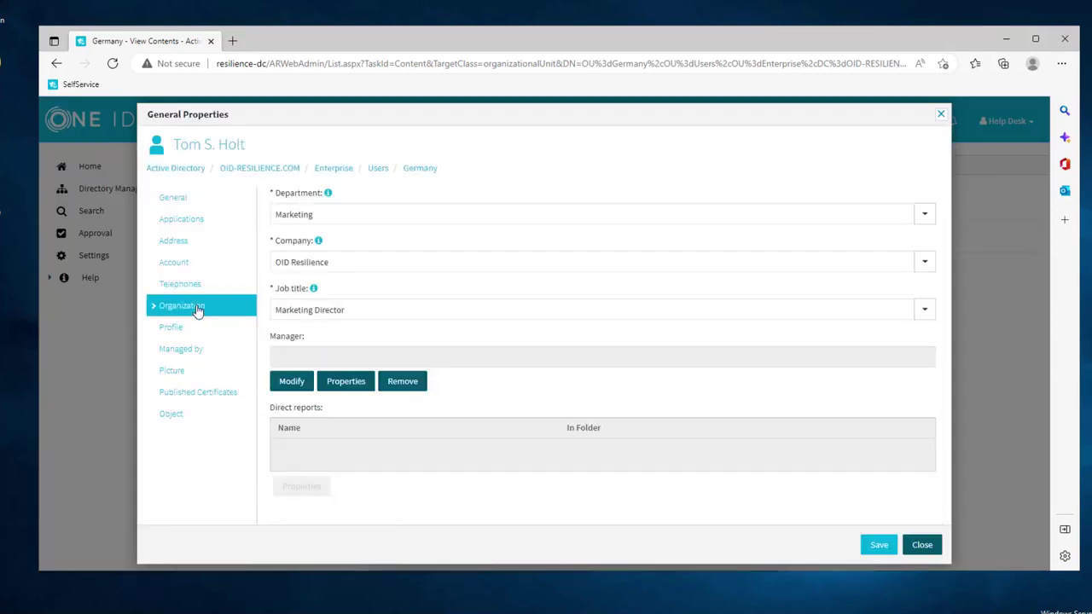
pyautogui.click(924, 214)
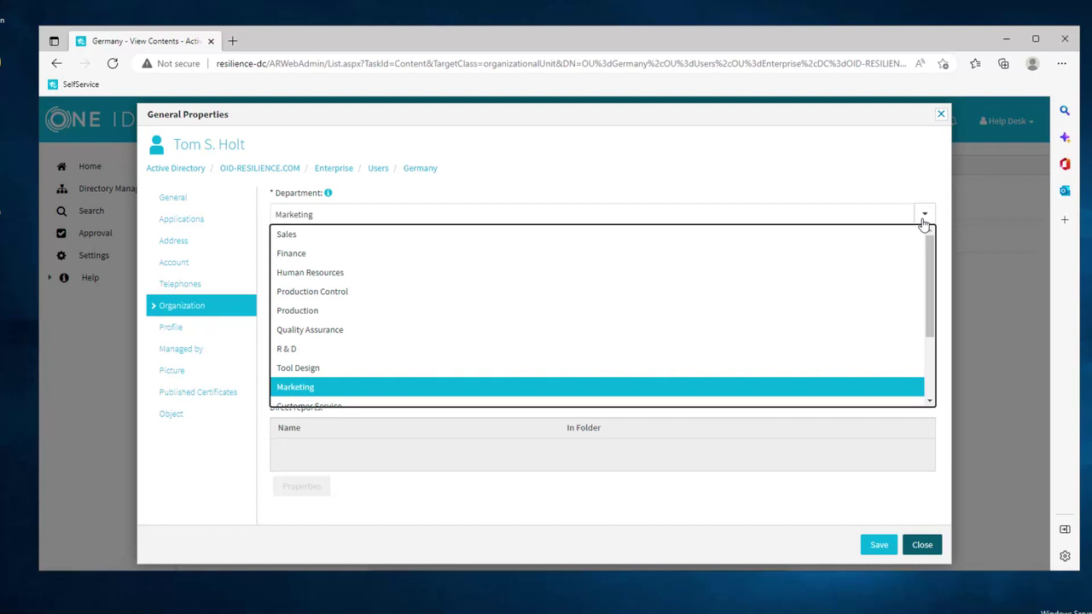
pyautogui.click(878, 253)
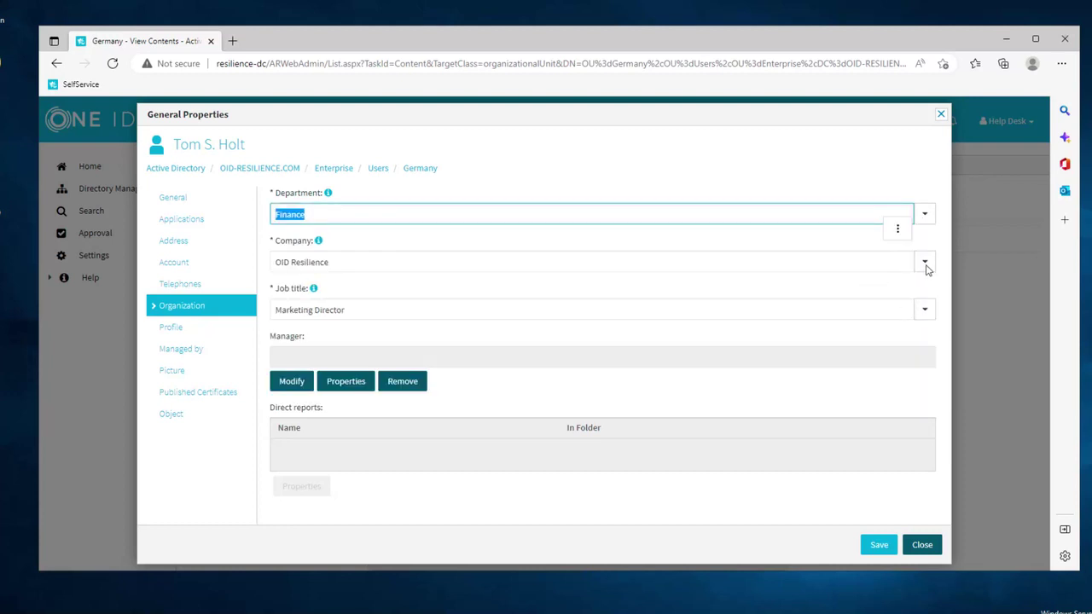
pyautogui.click(925, 310)
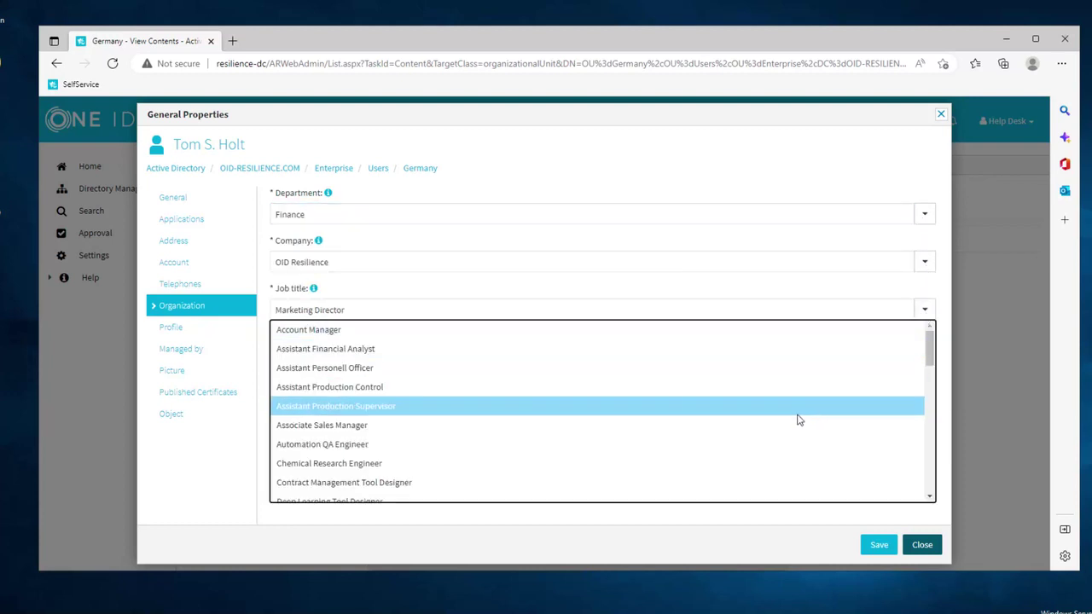
pyautogui.scroll(-2, 800, 418)
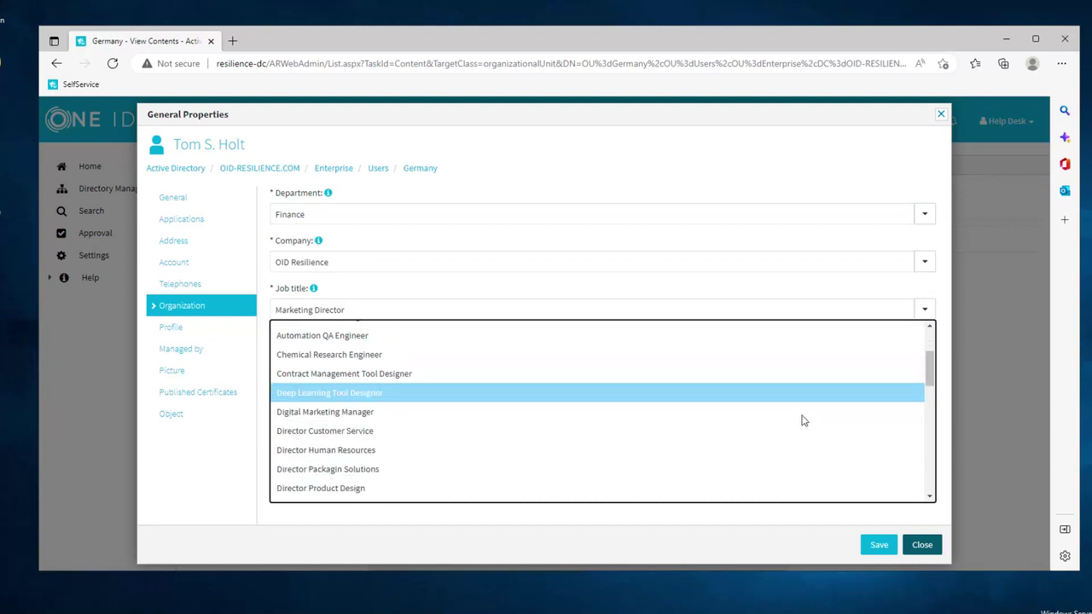
pyautogui.scroll(-3, 802, 420)
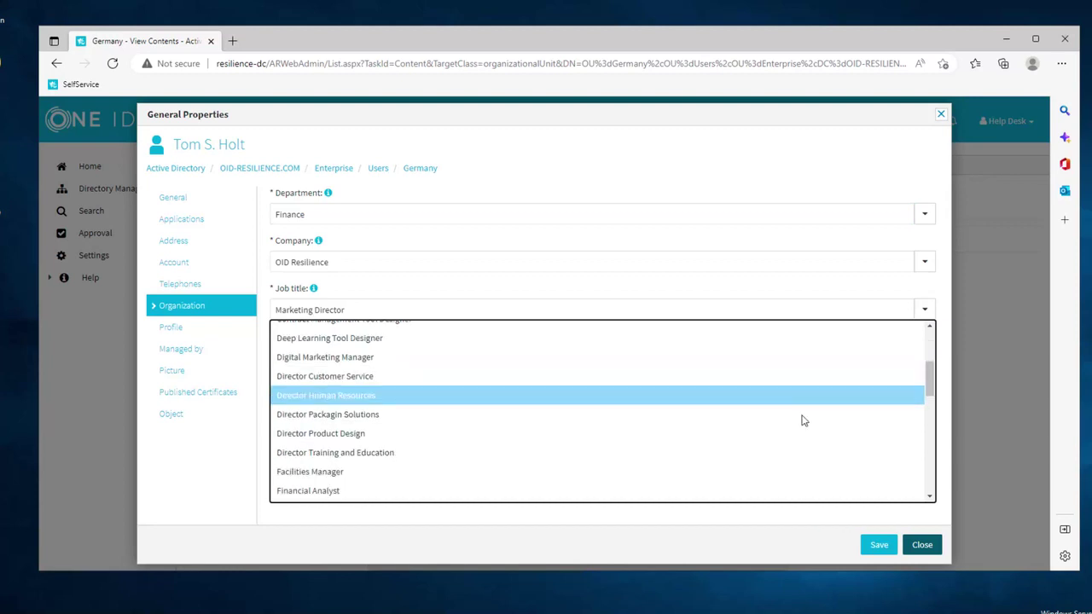
pyautogui.click(752, 492)
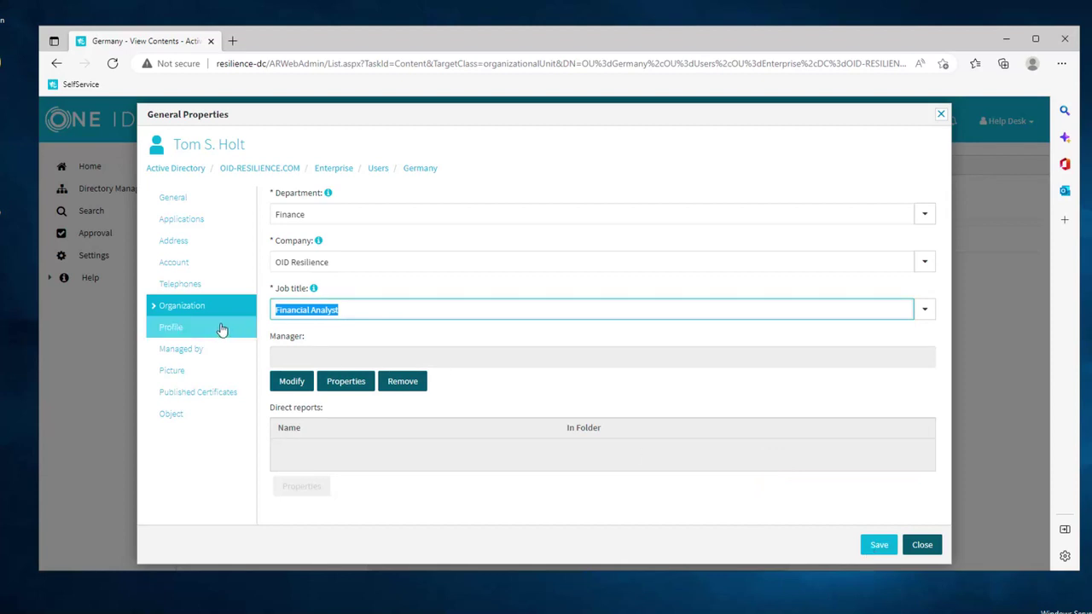
# Step: Untick SalesForce App, save, and submit for approval with reason 'Moved to different dept.'
pyautogui.click(213, 220)
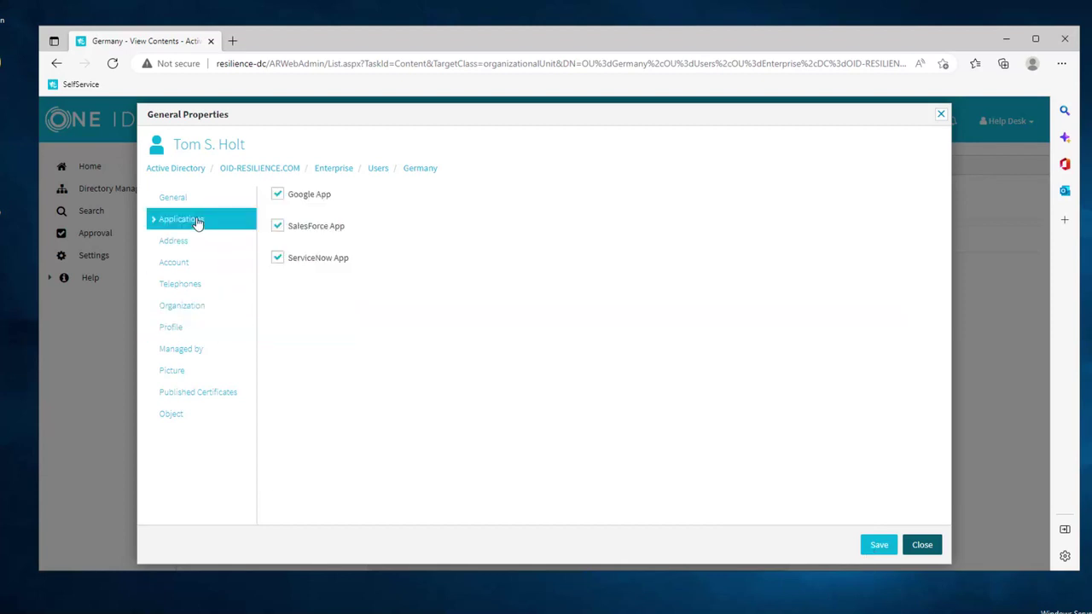
pyautogui.click(278, 227)
pyautogui.click(879, 549)
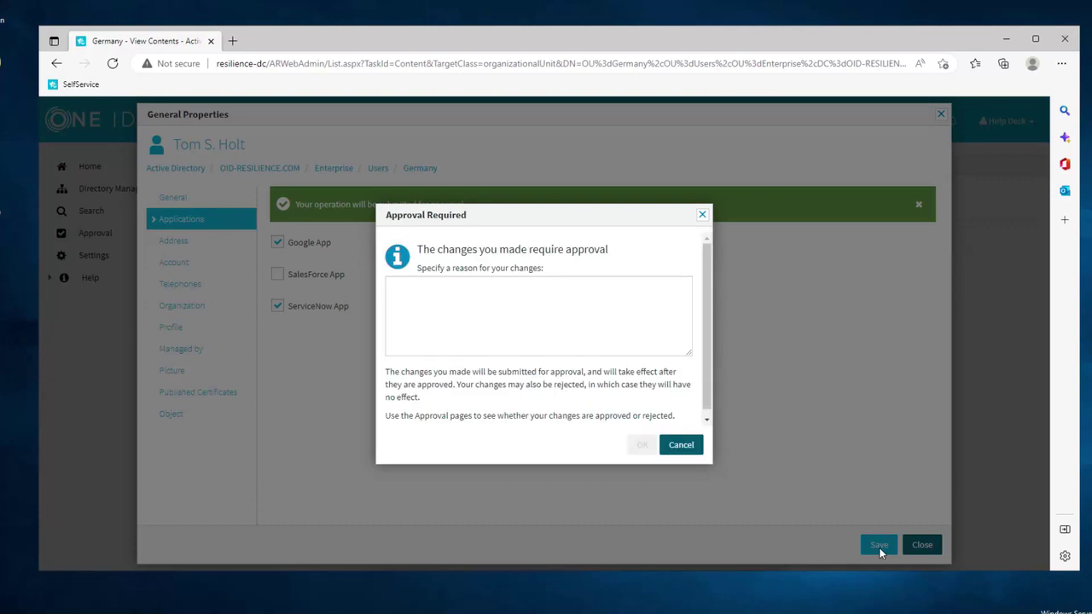
pyautogui.click(617, 317)
pyautogui.write('Moved to diffe')
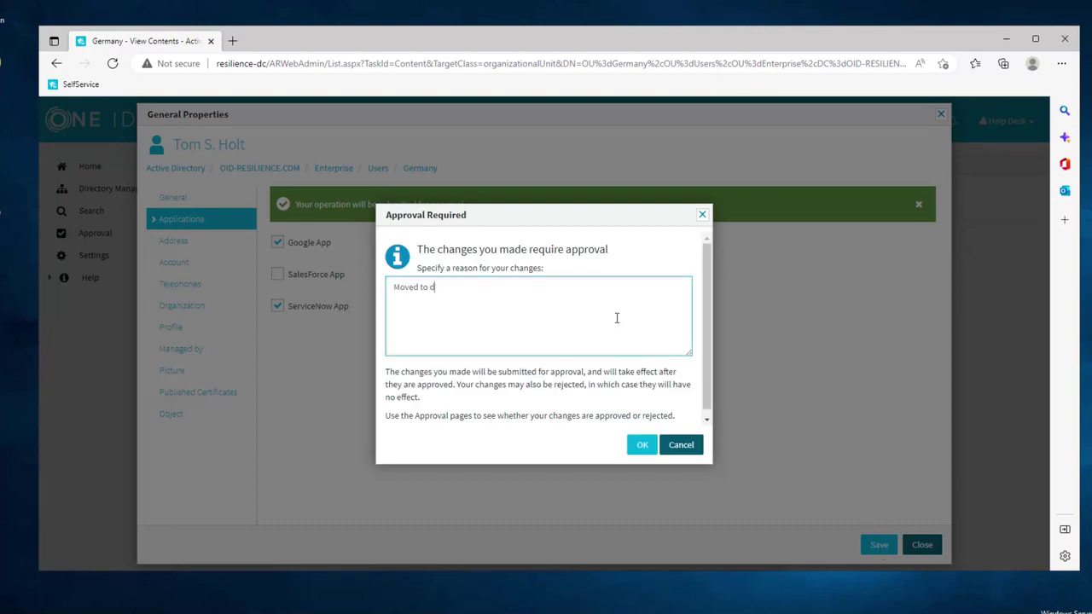
pyautogui.write('rent dept.')
pyautogui.click(642, 445)
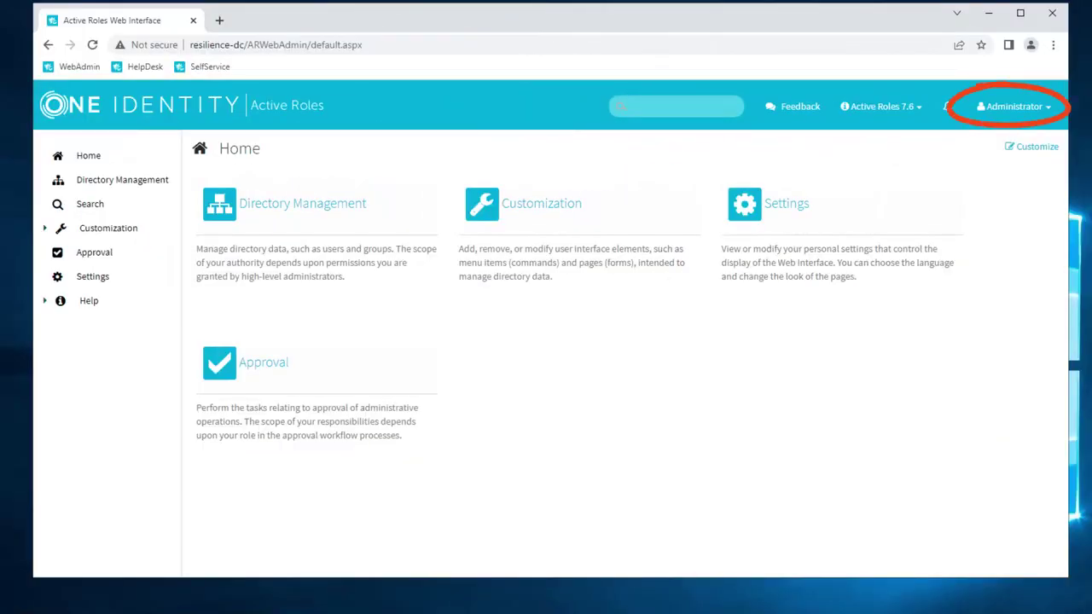
# Step: Approve the user's pending change request with the reason 'Ah ok.'
pyautogui.click(85, 255)
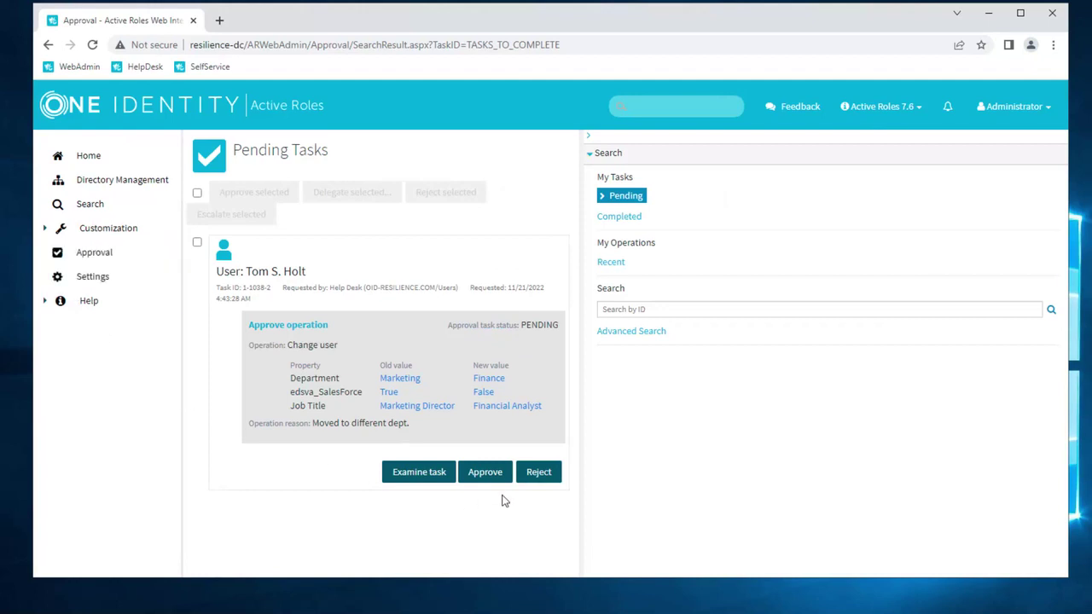
pyautogui.click(483, 474)
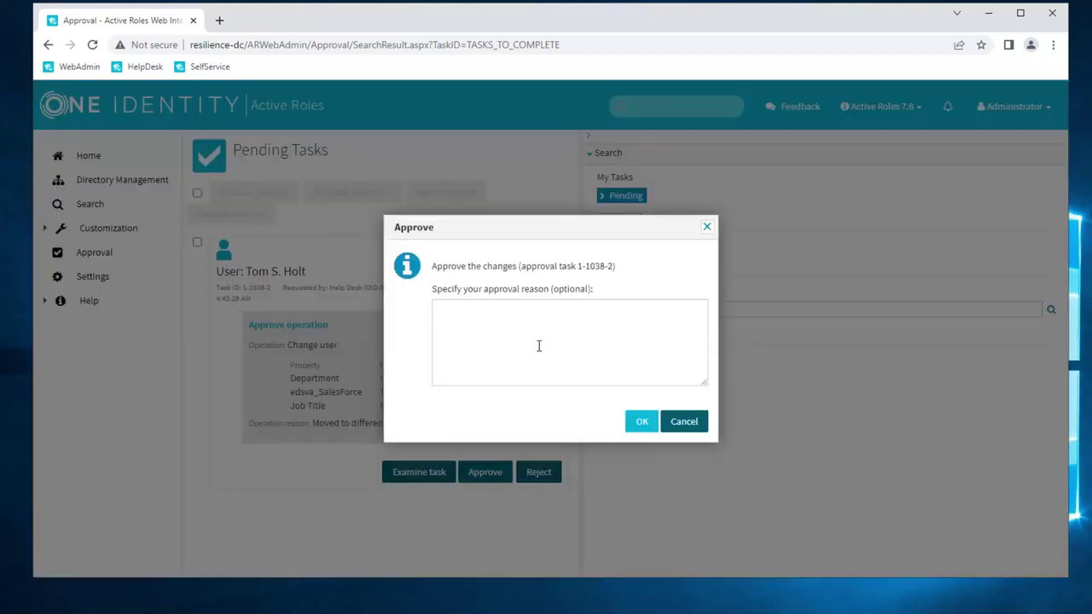
pyautogui.click(539, 343)
pyautogui.write('Ah ok.')
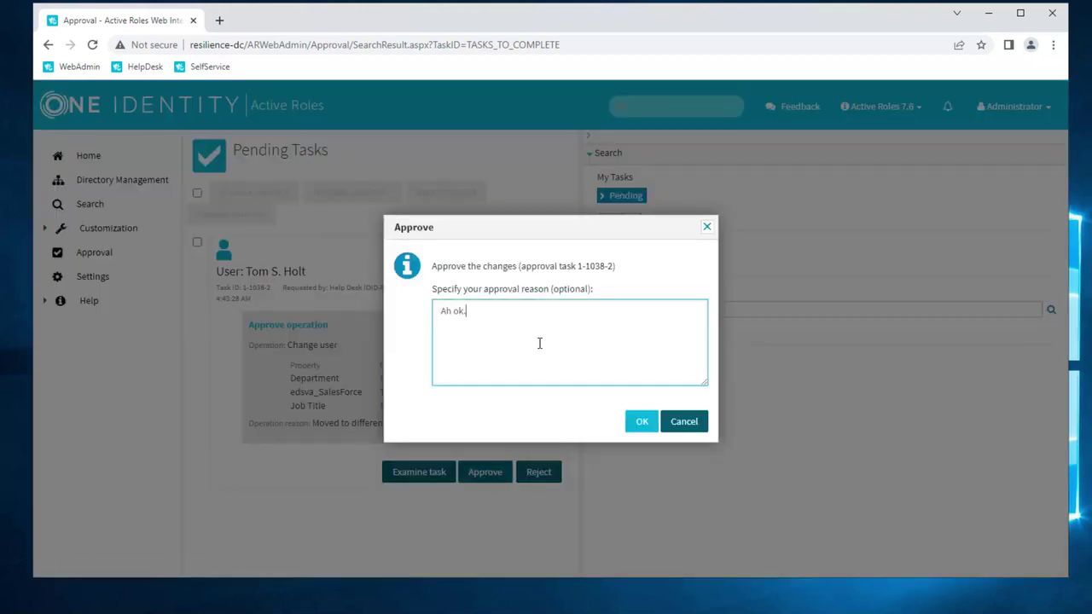
pyautogui.click(641, 423)
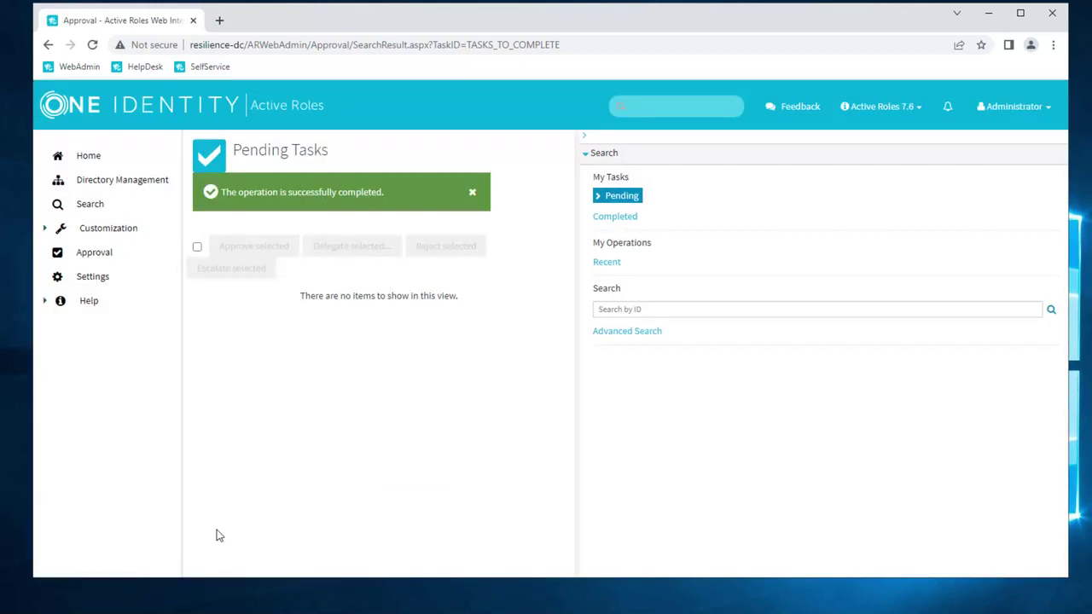
# Step: In ADUC, open the user's properties and check the Organization and Member Of tabs
pyautogui.hotkey('alt', 'Tab')
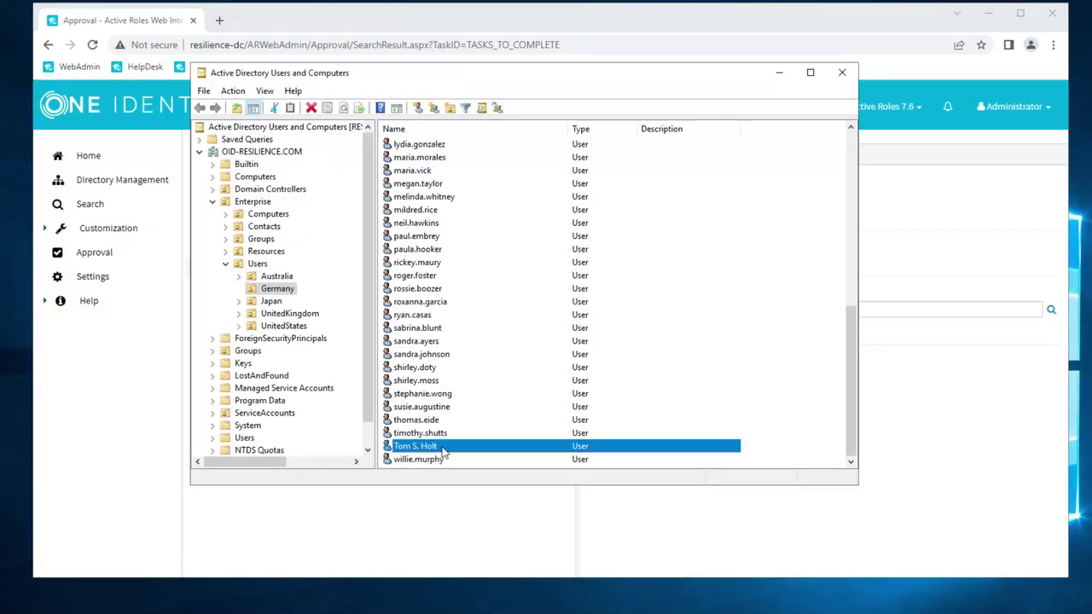
pyautogui.doubleClick(441, 450)
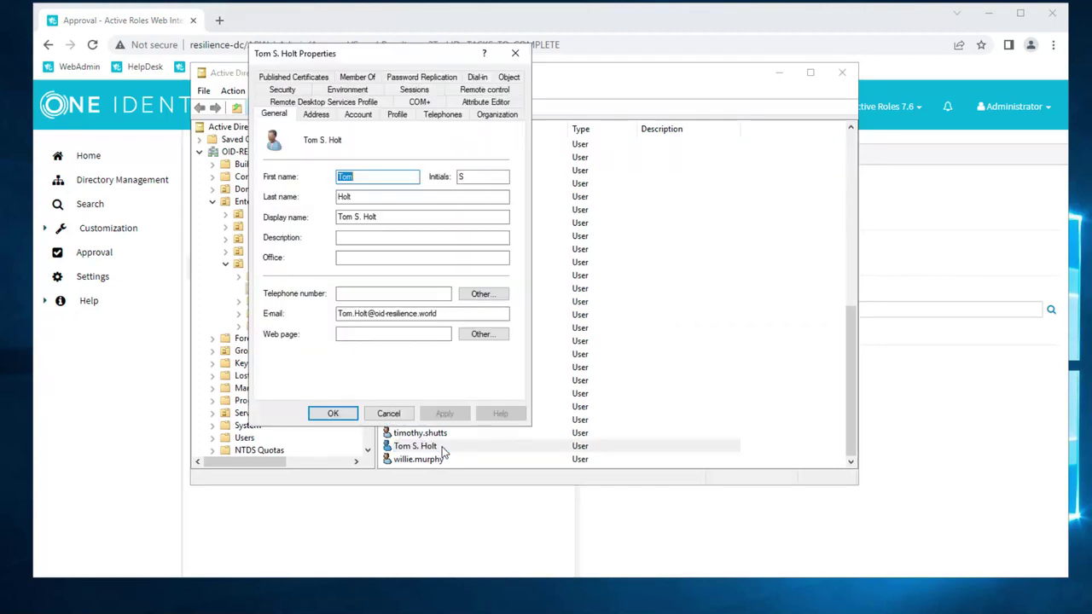
pyautogui.click(500, 116)
pyautogui.click(468, 143)
pyautogui.click(369, 79)
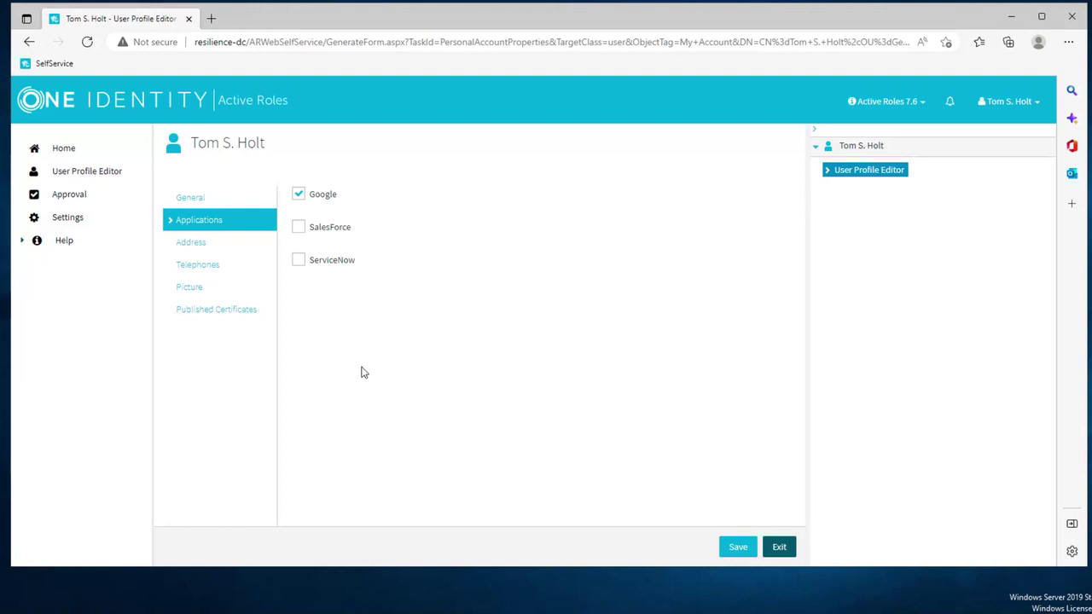
# Step: Tick SalesForce and ServiceNow for the user and save the request
pyautogui.click(298, 229)
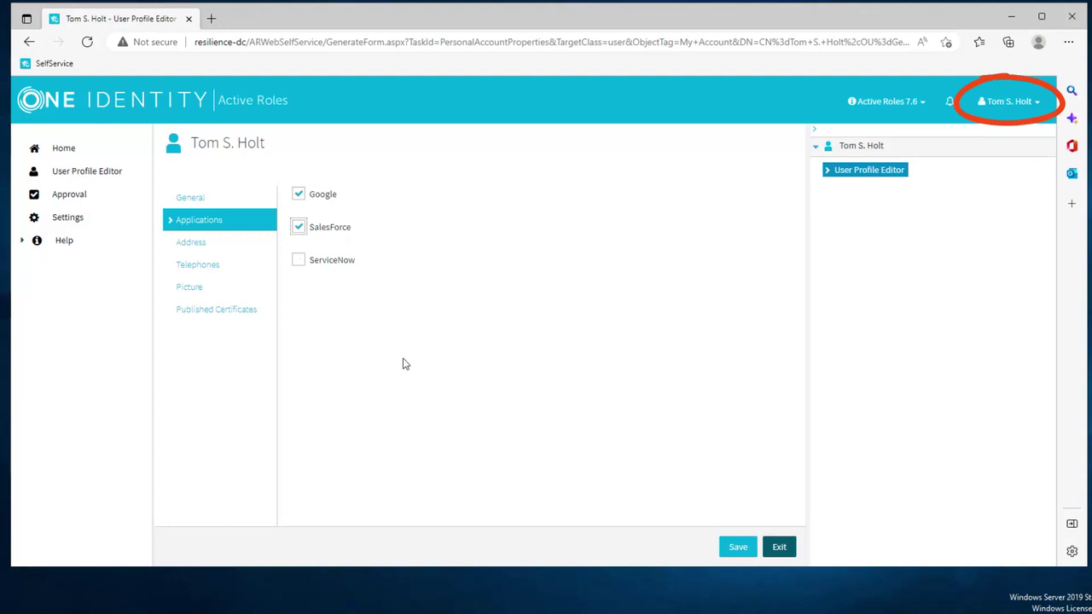
pyautogui.click(298, 260)
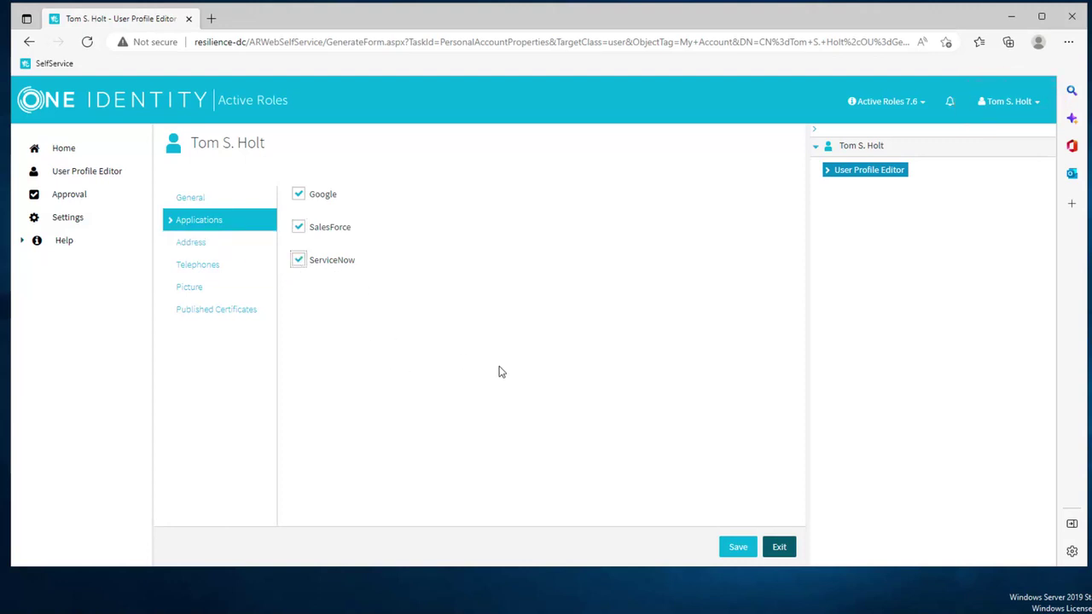
pyautogui.click(739, 550)
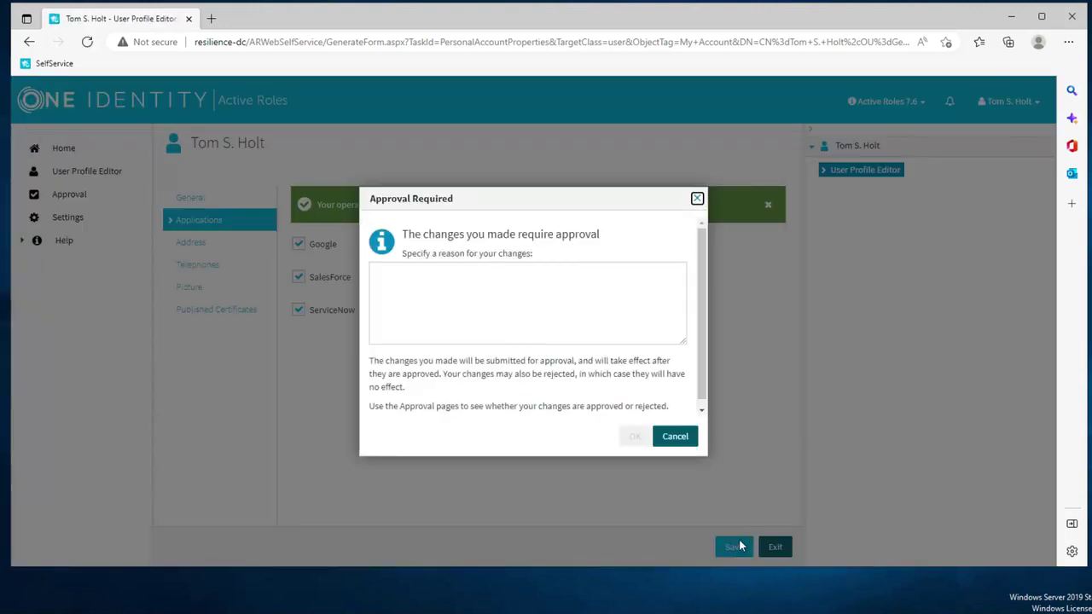
# Step: Submit for approval with the reason 'I really need this.', correcting the typo first
pyautogui.click(523, 301)
pyautogui.write('I reallz need thi')
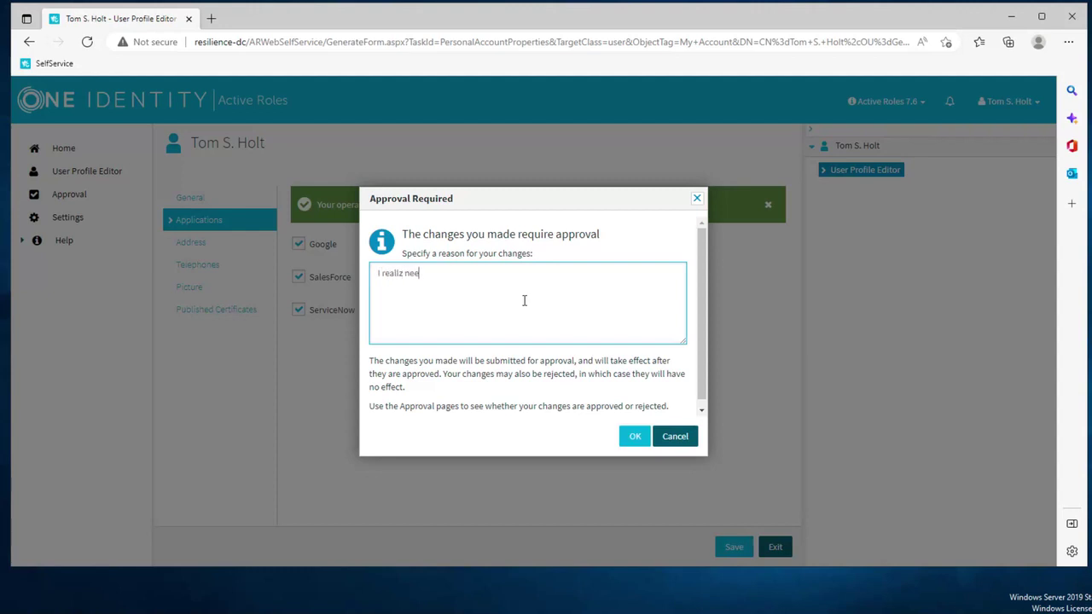
pyautogui.write('s.')
pyautogui.rightClick(403, 272)
pyautogui.click(403, 272)
pyautogui.press('BackSpace')
pyautogui.write('y')
pyautogui.click(631, 436)
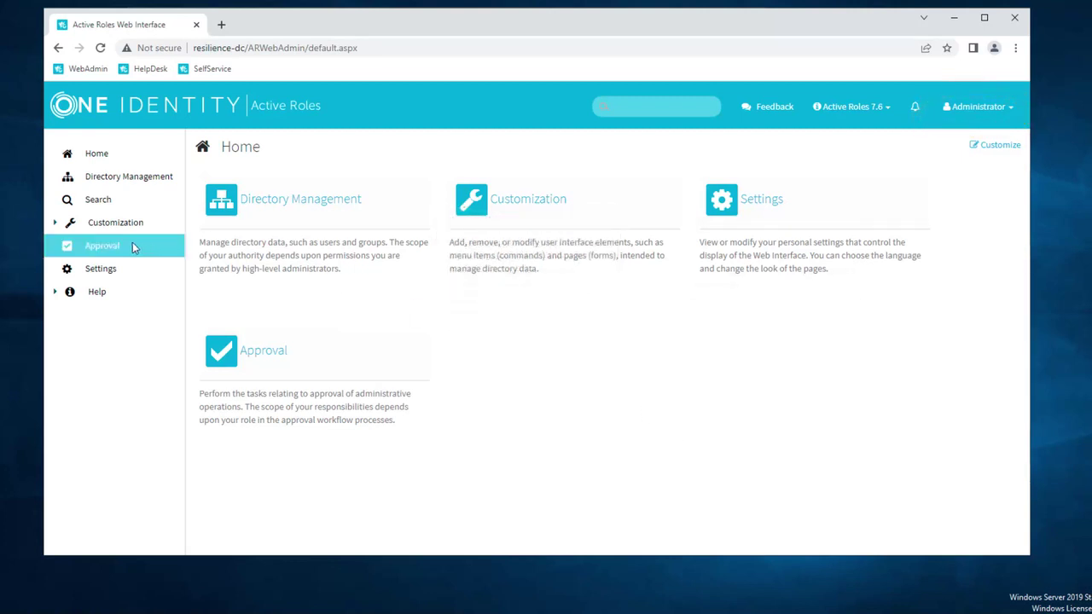
# Step: Approve the pending SalesForce and ServiceNow access request with the reason 'Sure, why not.'
pyautogui.click(105, 247)
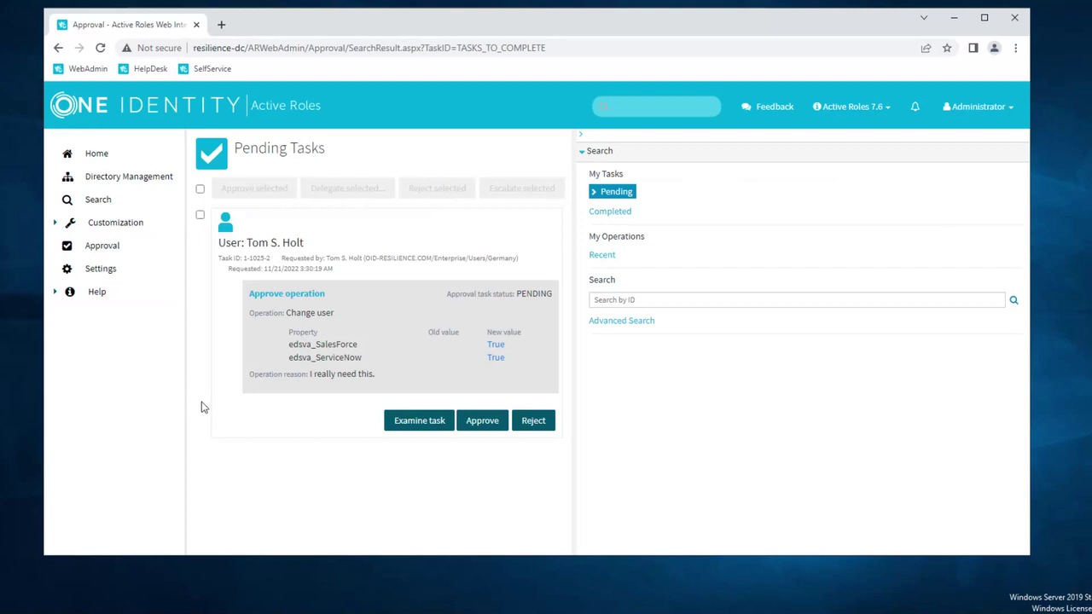
pyautogui.click(484, 424)
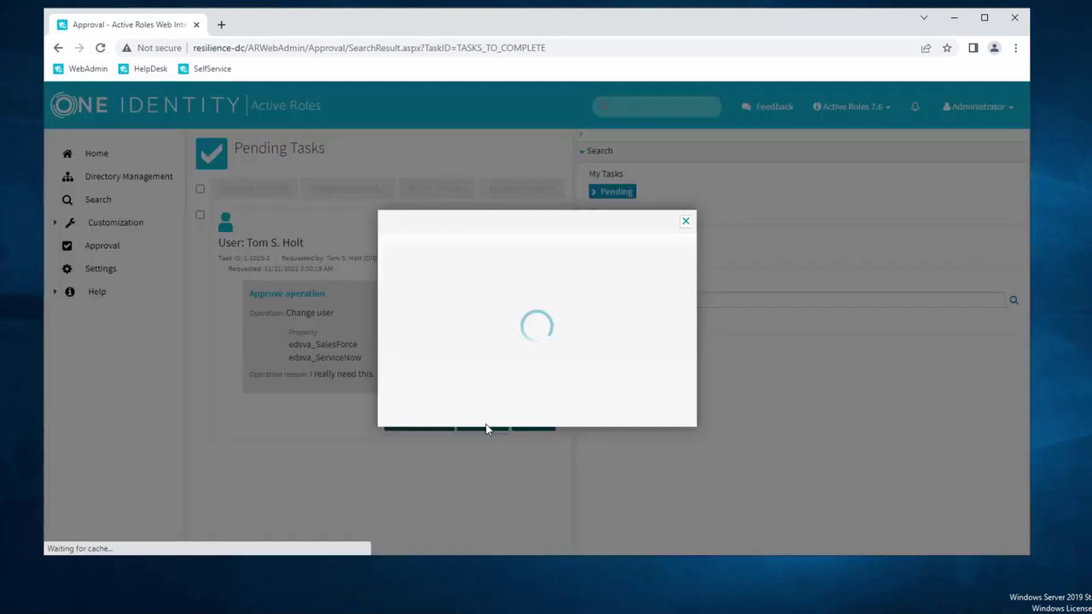
pyautogui.click(537, 339)
pyautogui.write('Sure, ')
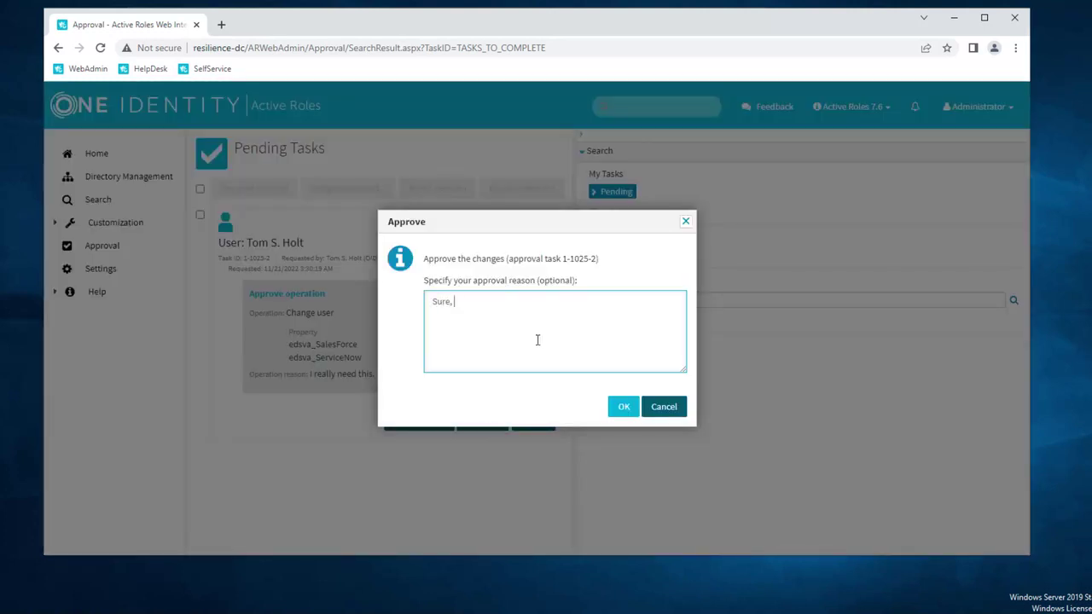
pyautogui.write('why not.')
pyautogui.click(611, 412)
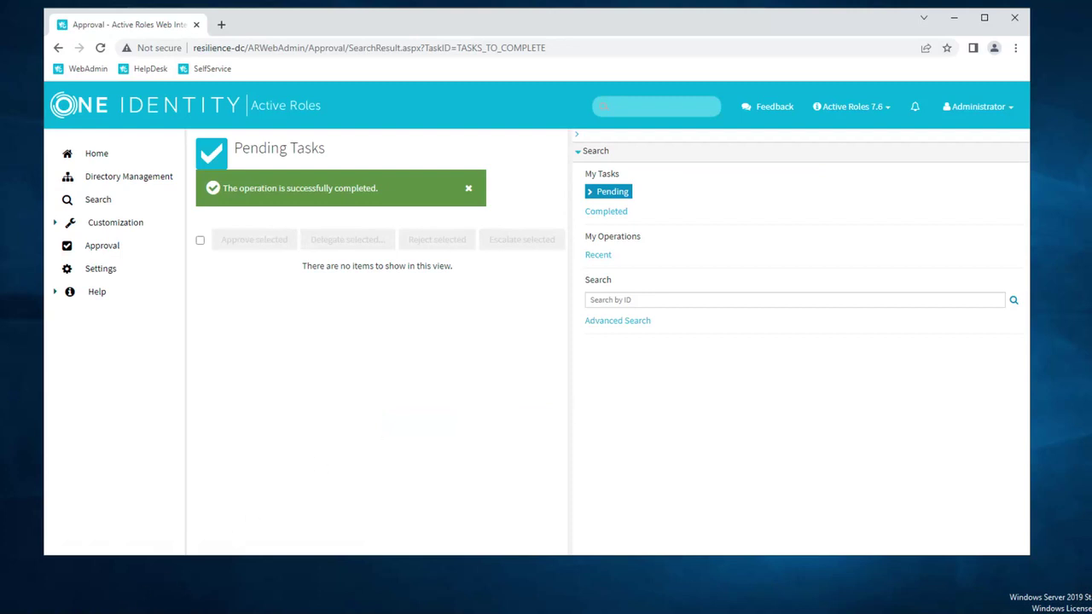
pyautogui.hotkey('alt', 'Tab')
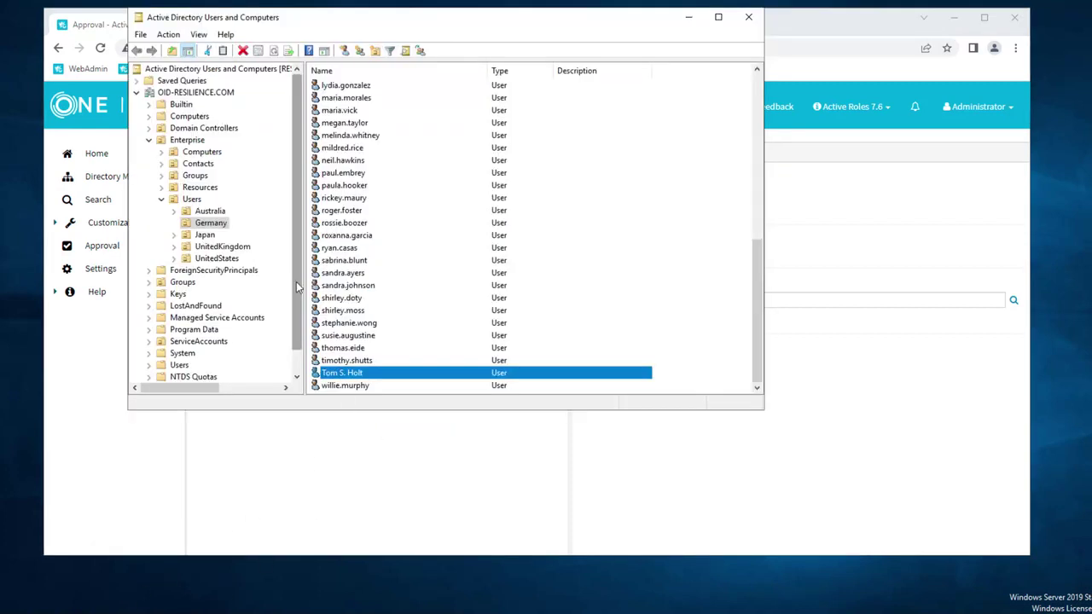
# Step: Refresh the Germany users list and view the user's Member Of groups, now including Salesforce and ServiceNow
pyautogui.click(213, 227)
pyautogui.click(274, 53)
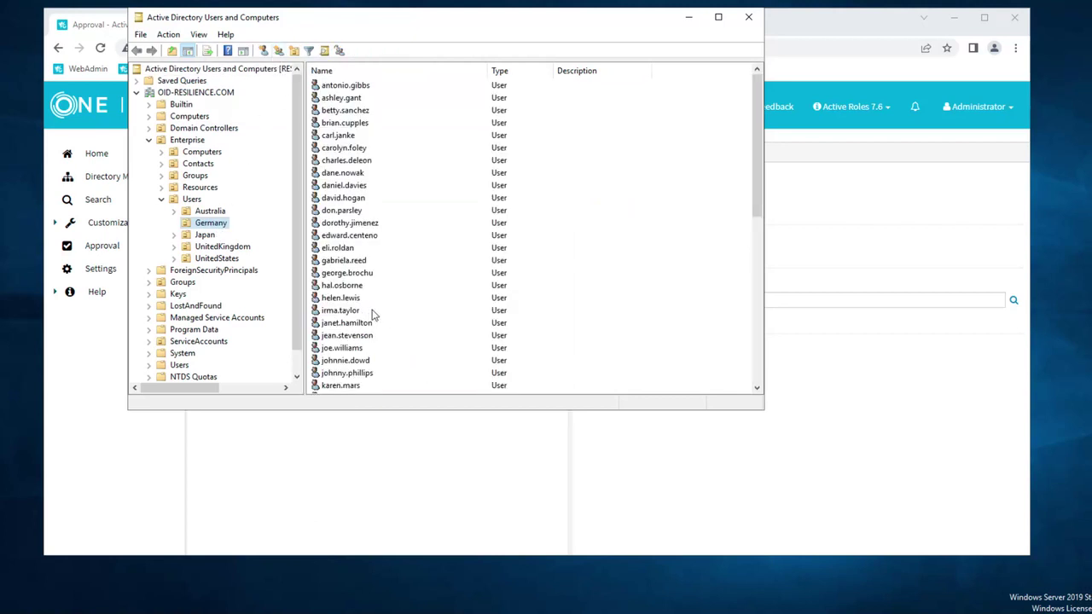
pyautogui.click(394, 314)
pyautogui.write('t')
pyautogui.doubleClick(363, 372)
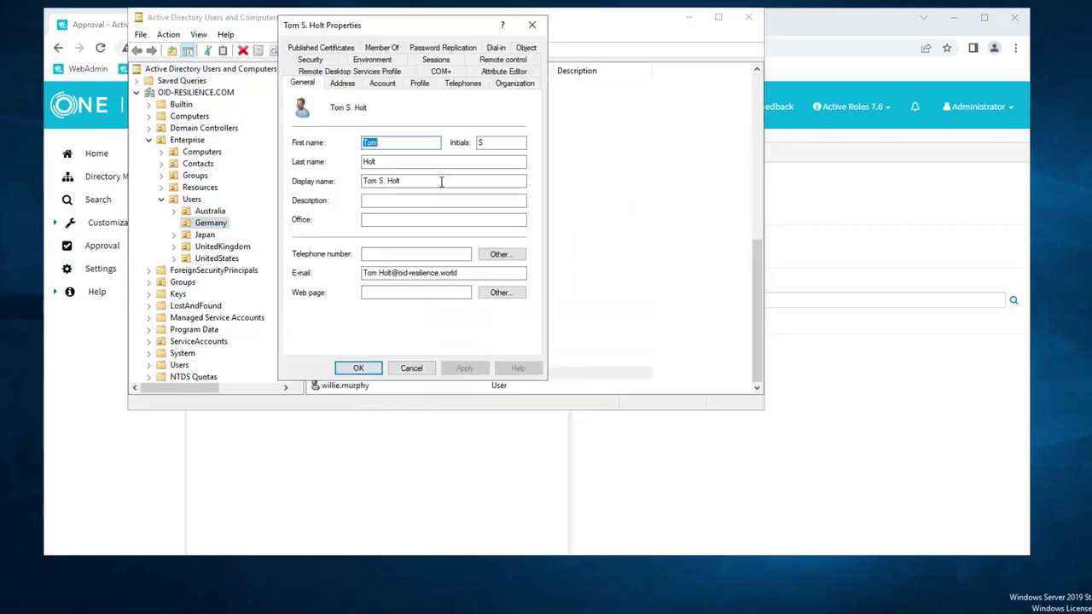
pyautogui.click(382, 47)
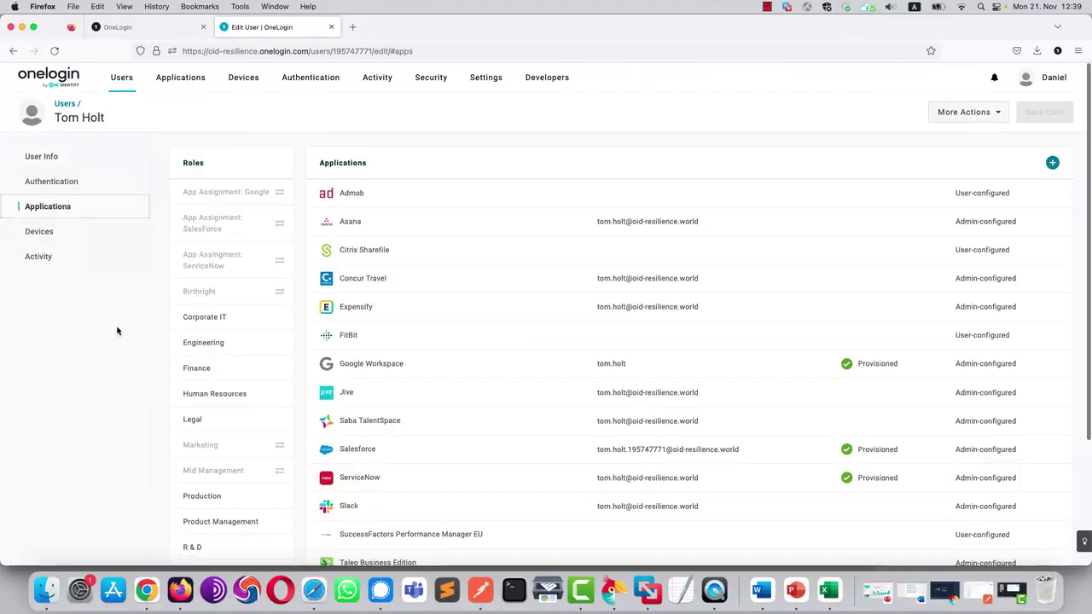
# Step: Open the user's ServiceNow login details: roles activity_creator and survey_creator, group Marketing
pyautogui.scroll(-1, 117, 331)
pyautogui.scroll(-1, 117, 331)
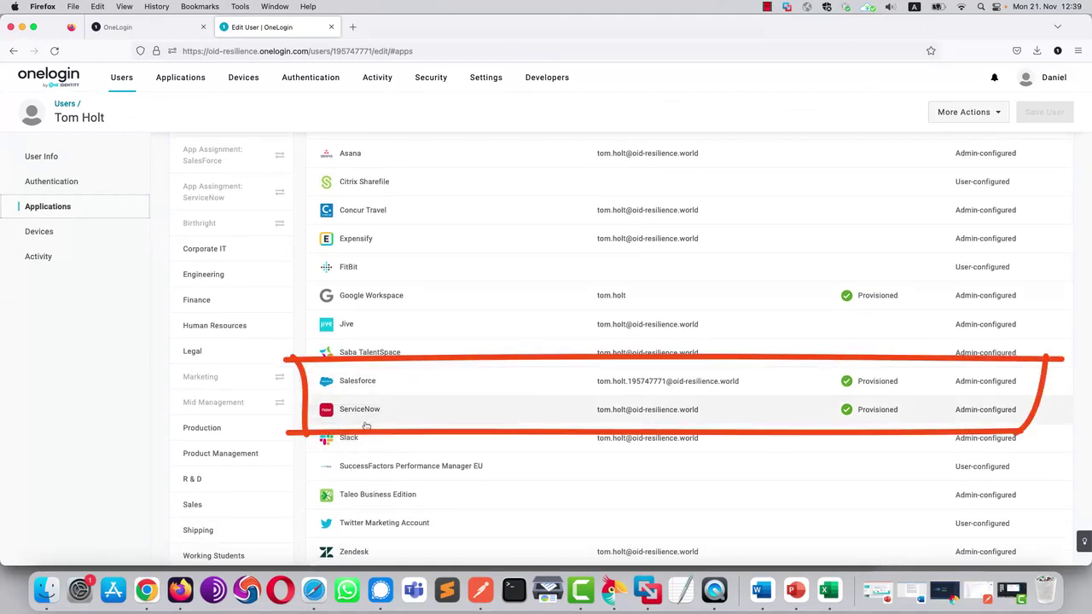
pyautogui.click(712, 417)
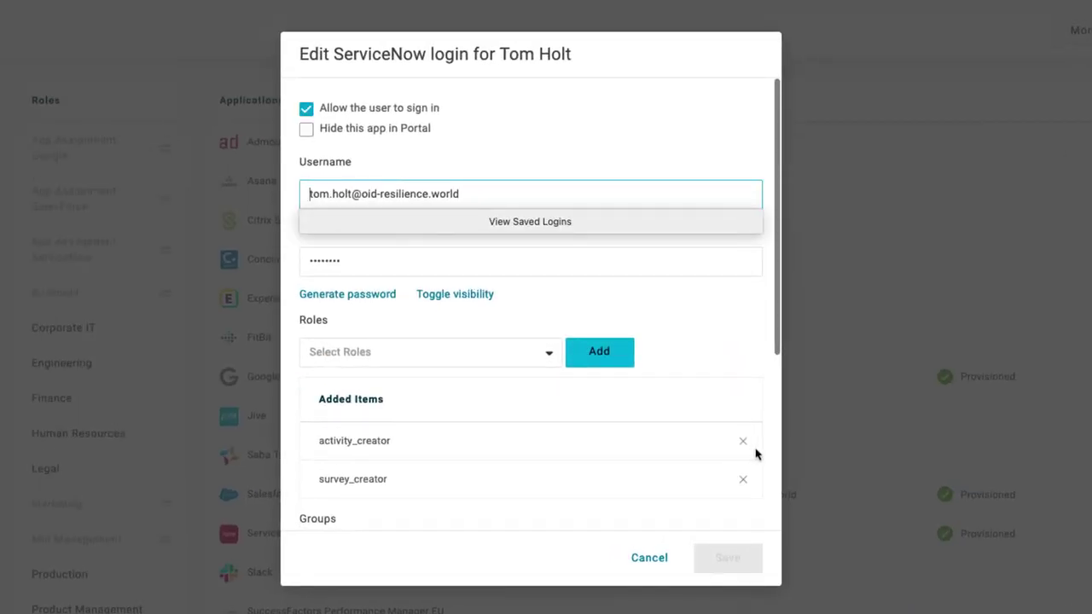
pyautogui.scroll(-2, 754, 449)
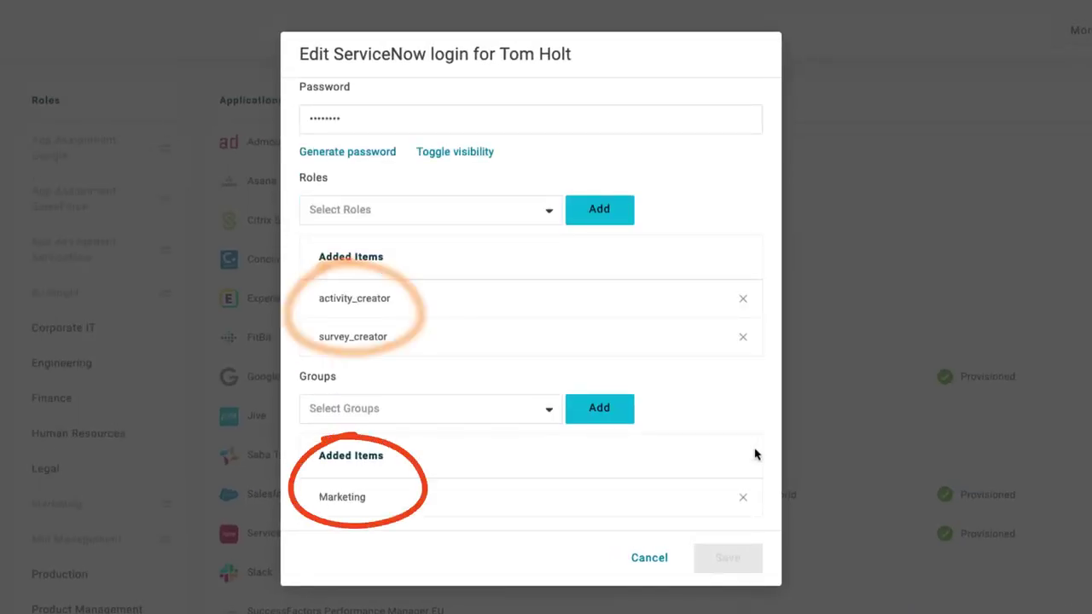
# Step: Review the user's Salesforce login (Chatter Free User profile) and permission sets, then cancel unchanged
pyautogui.click(650, 558)
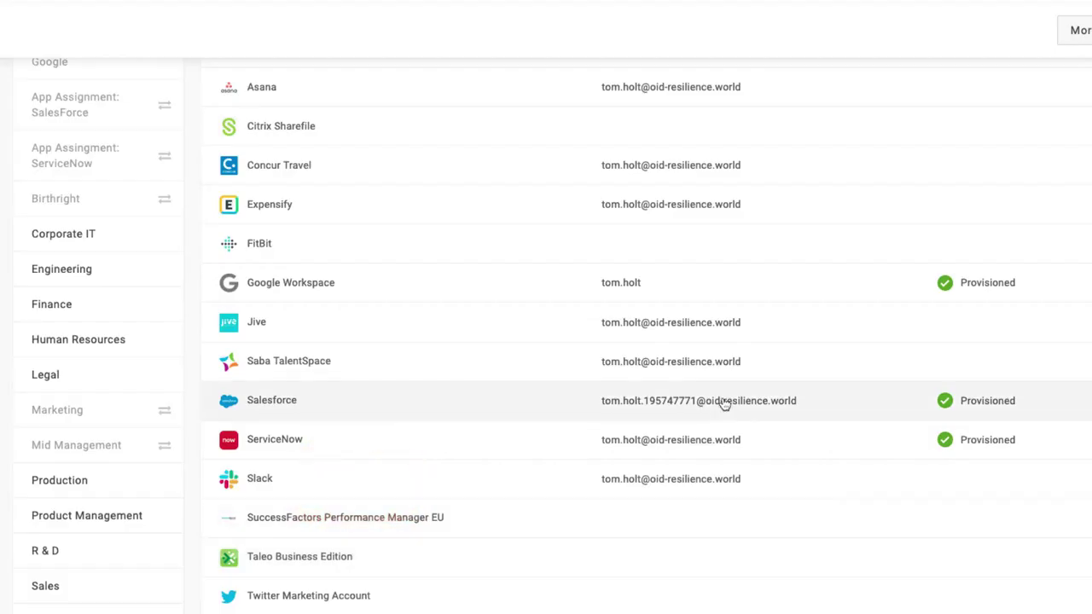
pyautogui.click(724, 404)
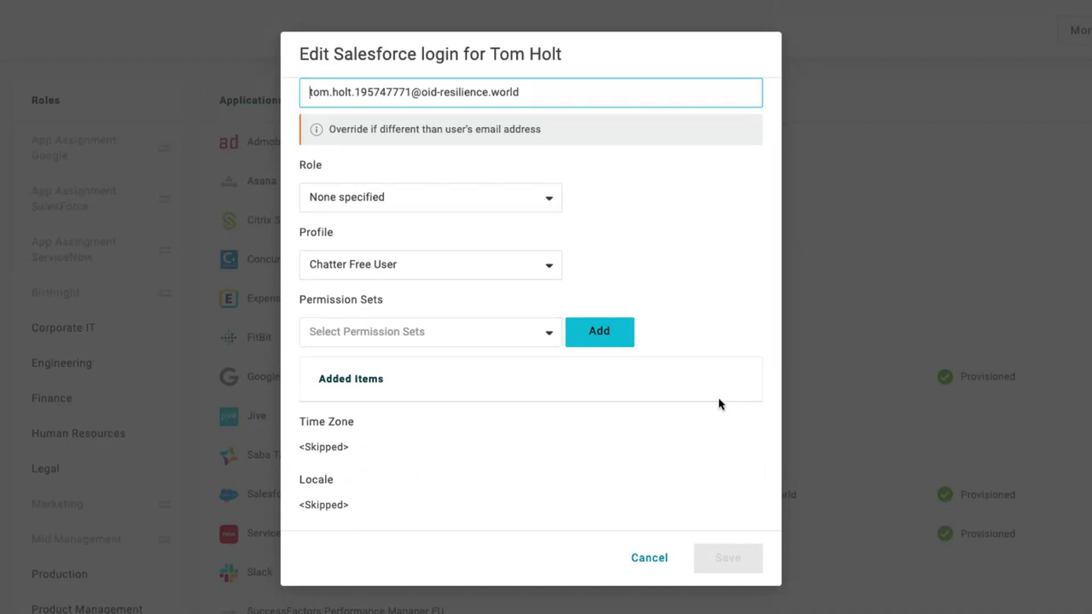
pyautogui.click(541, 339)
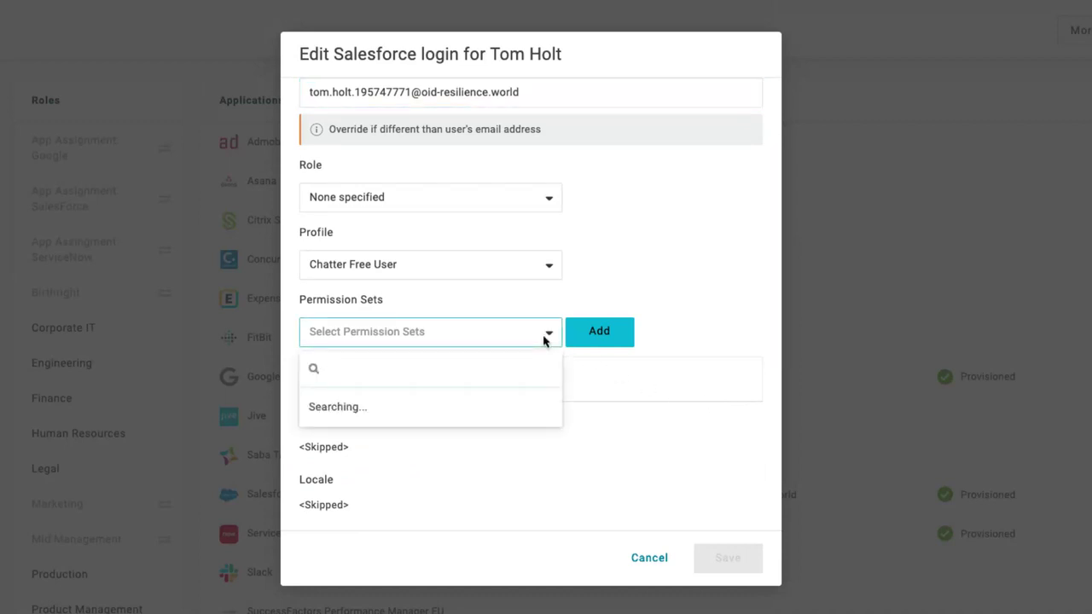
pyautogui.click(649, 558)
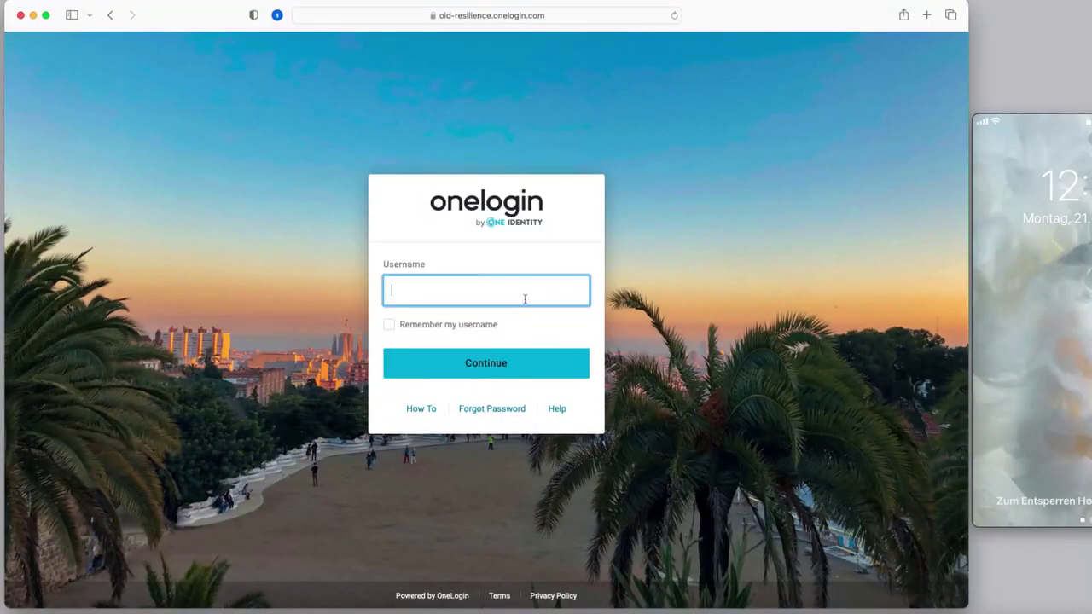
# Step: Sign in to OneLogin with the new user's username and password
pyautogui.press('Return')
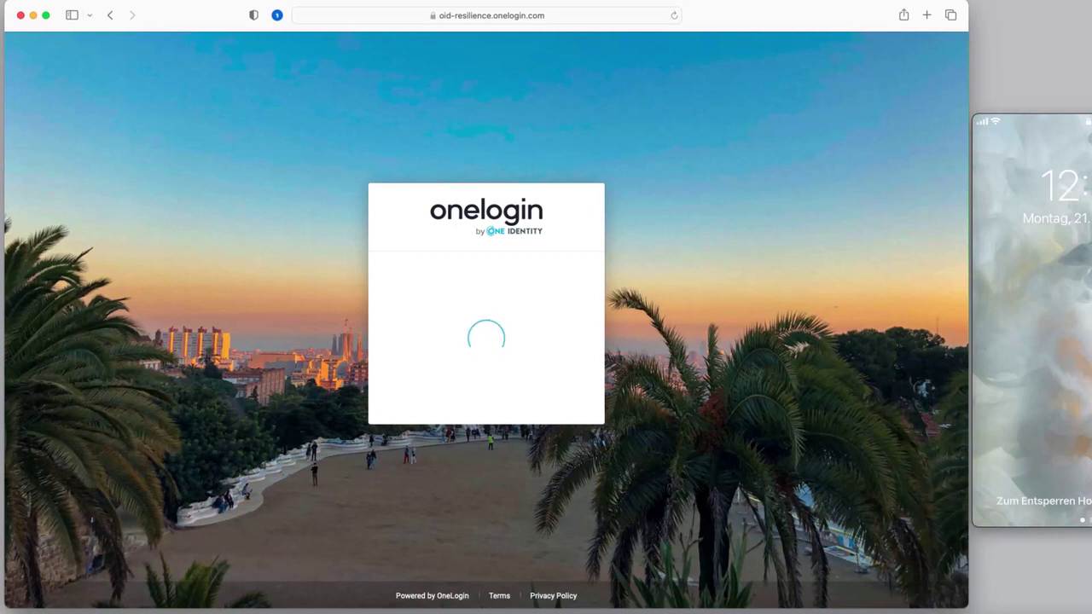
pyautogui.write('••••••••')
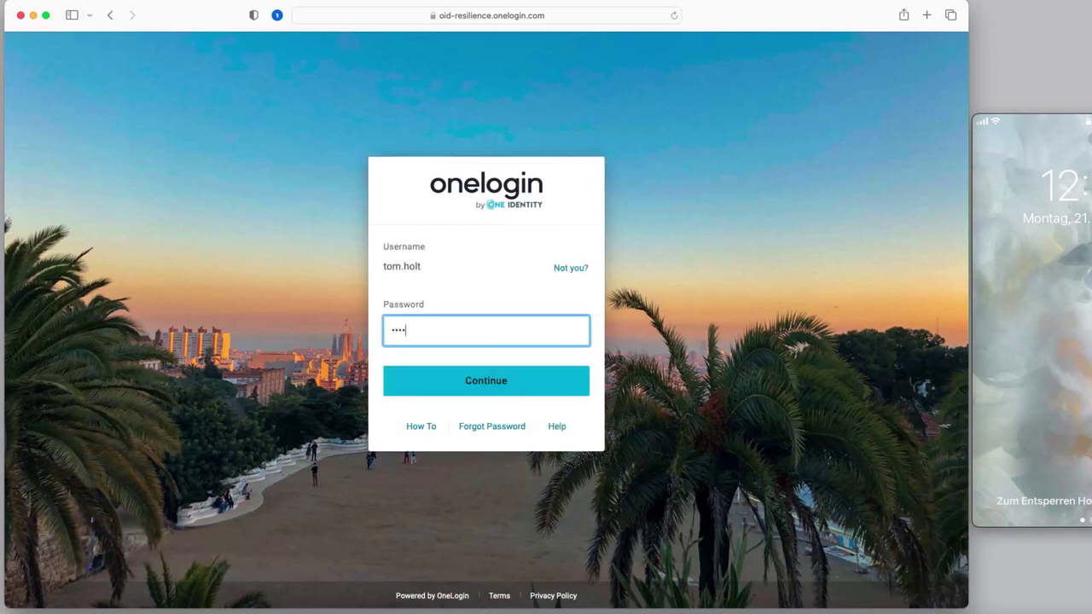
pyautogui.write('•')
pyautogui.press('Return')
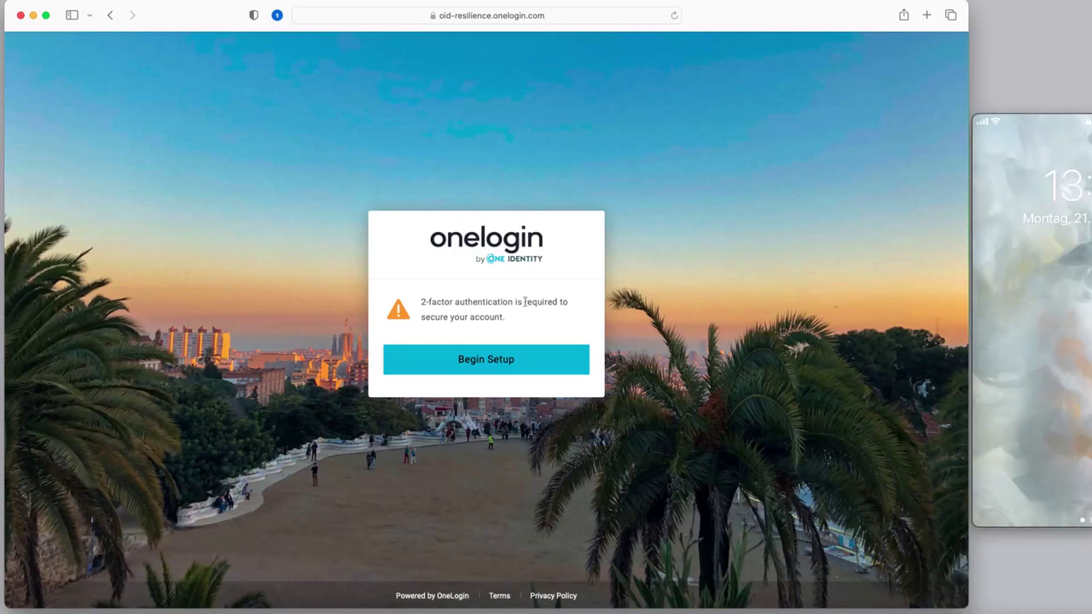
# Step: Choose OneLogin Protect as the second factor and activate it to get a pairing QR code
pyautogui.click(539, 370)
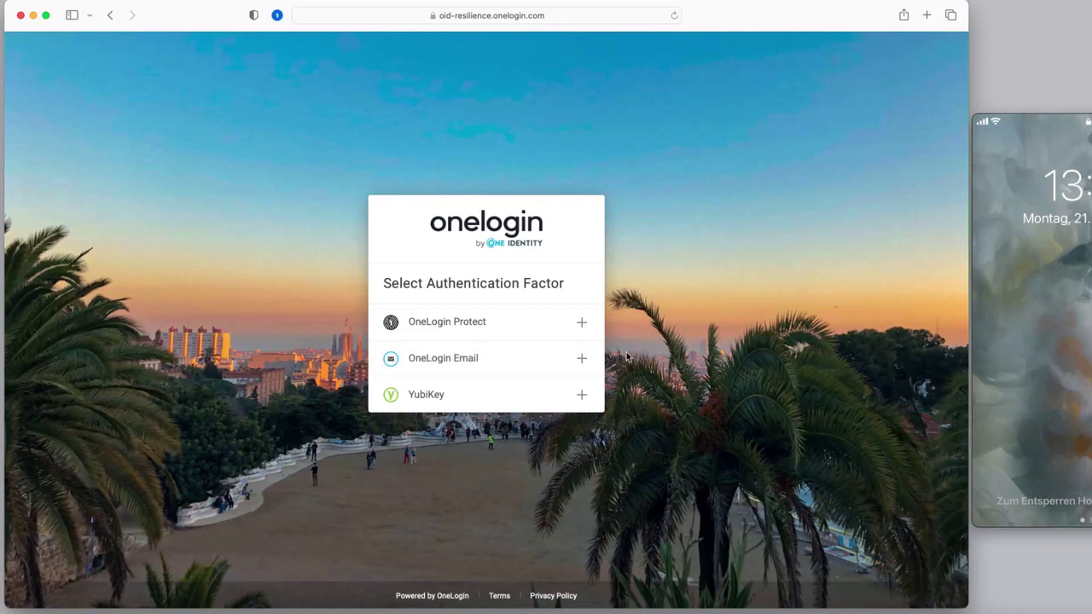
pyautogui.click(513, 327)
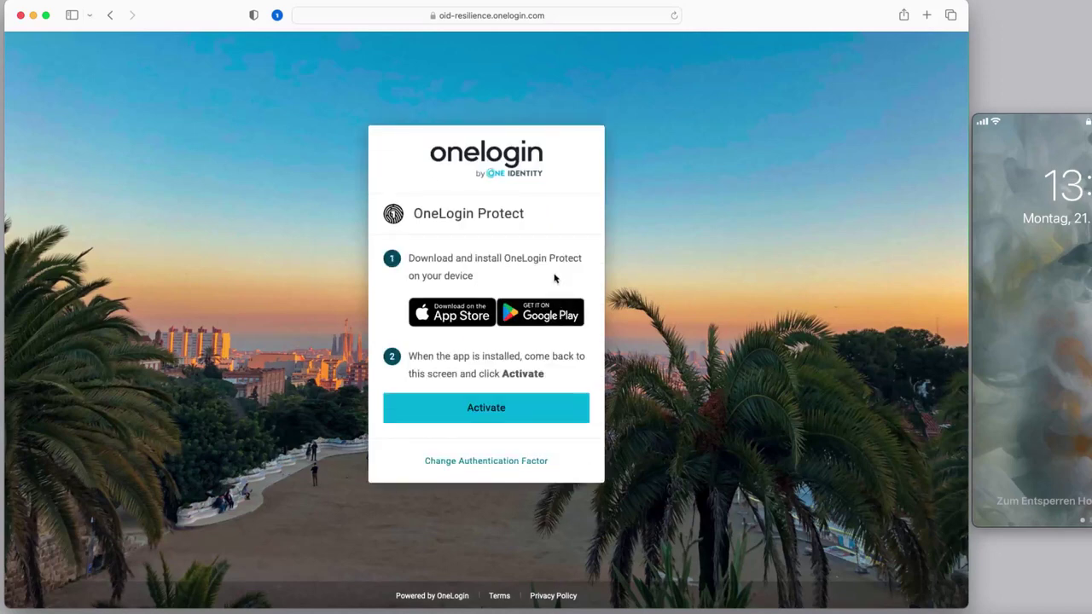
pyautogui.click(521, 413)
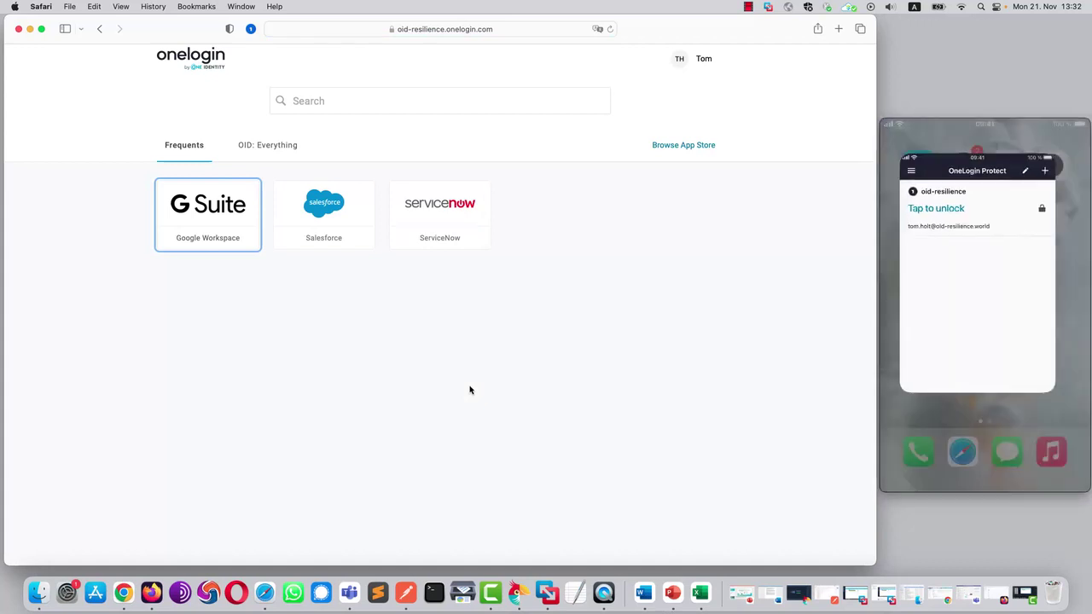
# Step: Open Salesforce Chatter and browse the Bookmarked, To Me and Company Highlights feeds
pyautogui.click(291, 148)
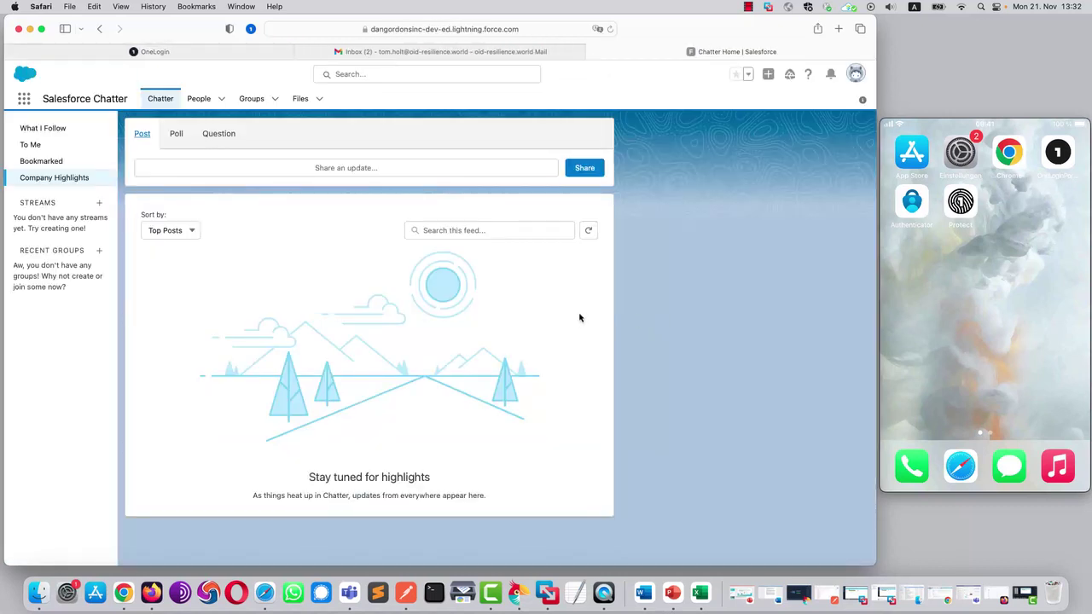
pyautogui.click(49, 163)
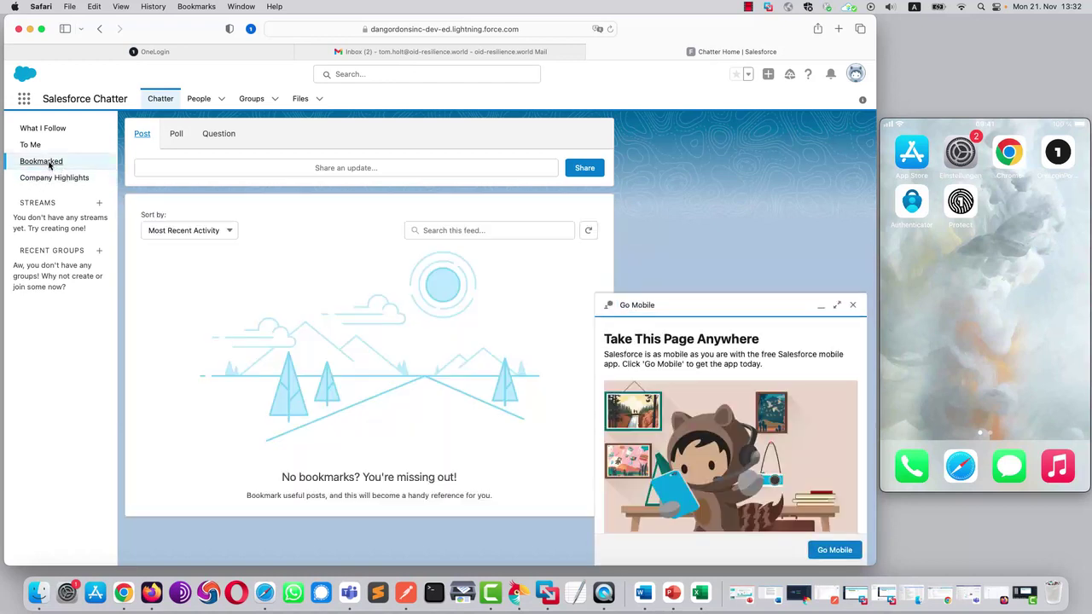
pyautogui.click(34, 145)
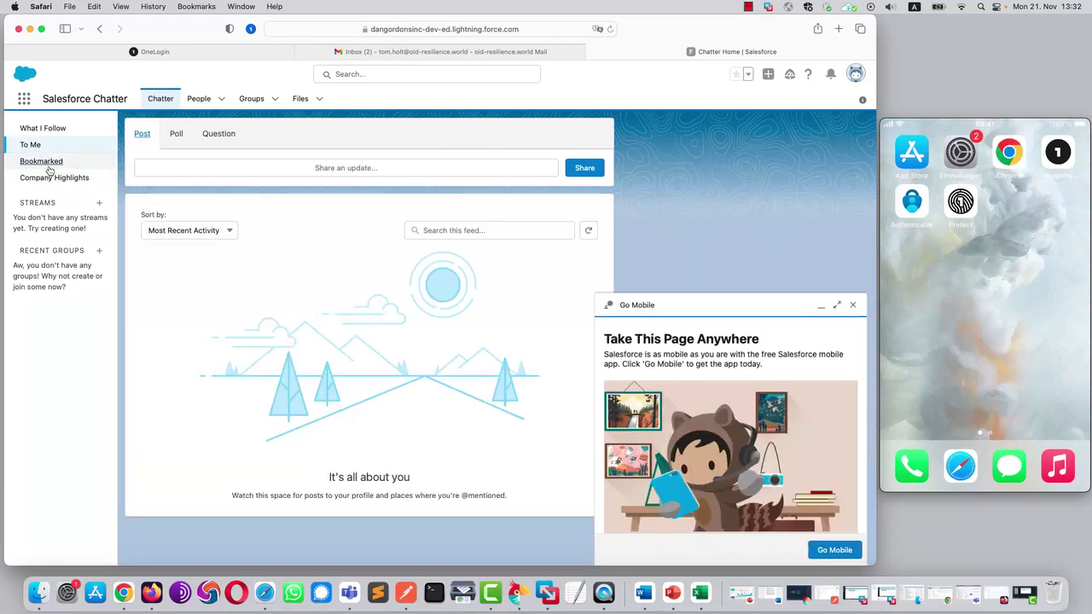
pyautogui.click(54, 178)
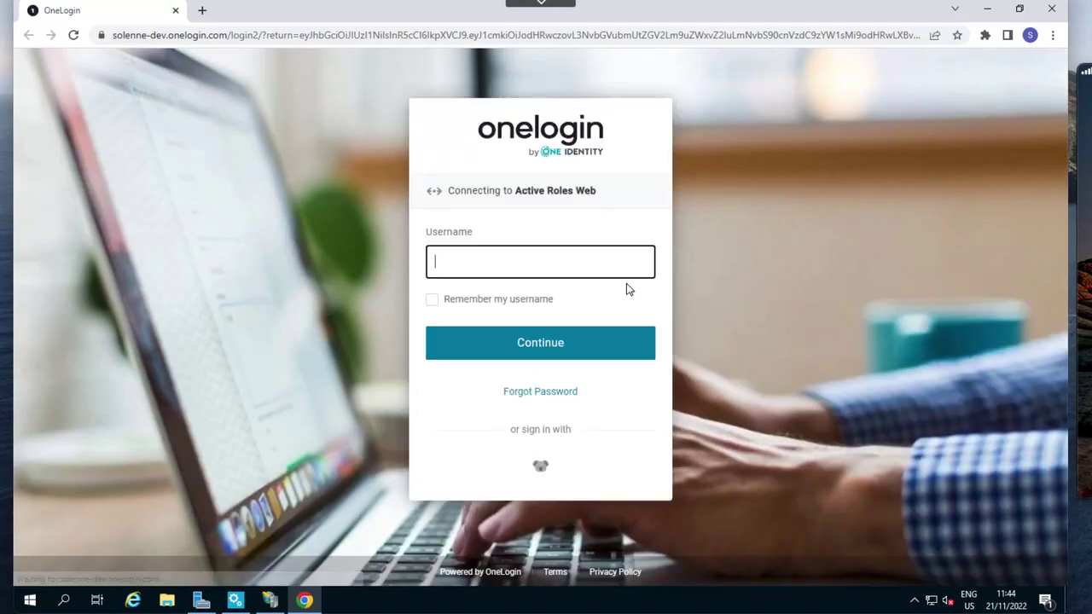
# Step: Sign in to Active Roles Web through OneLogin with the account's username and password
pyautogui.click(558, 259)
pyautogui.write('john.smith')
pyautogui.click(558, 344)
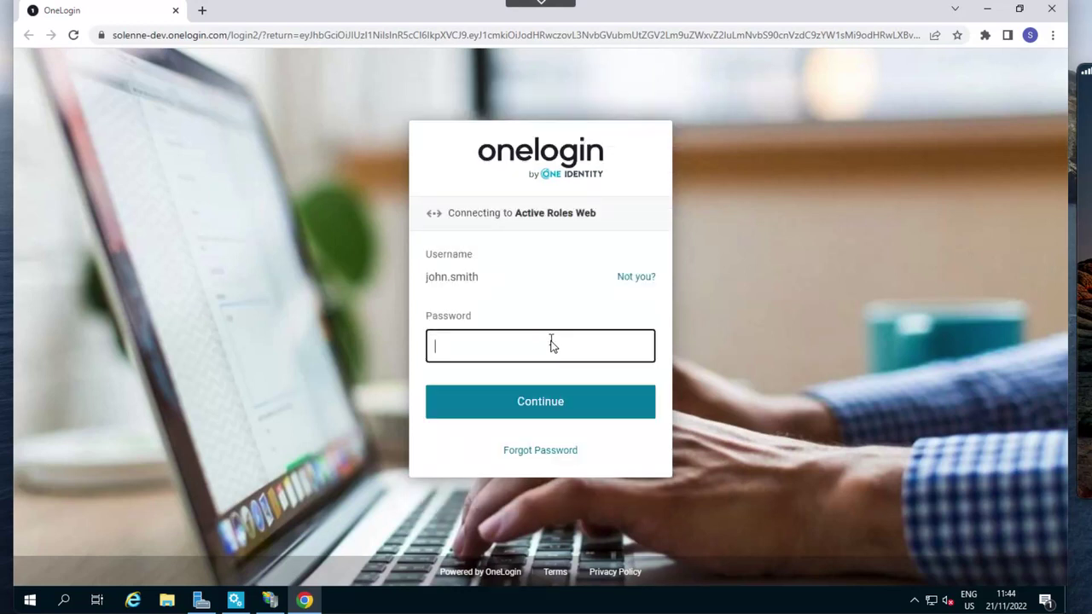
pyautogui.click(503, 342)
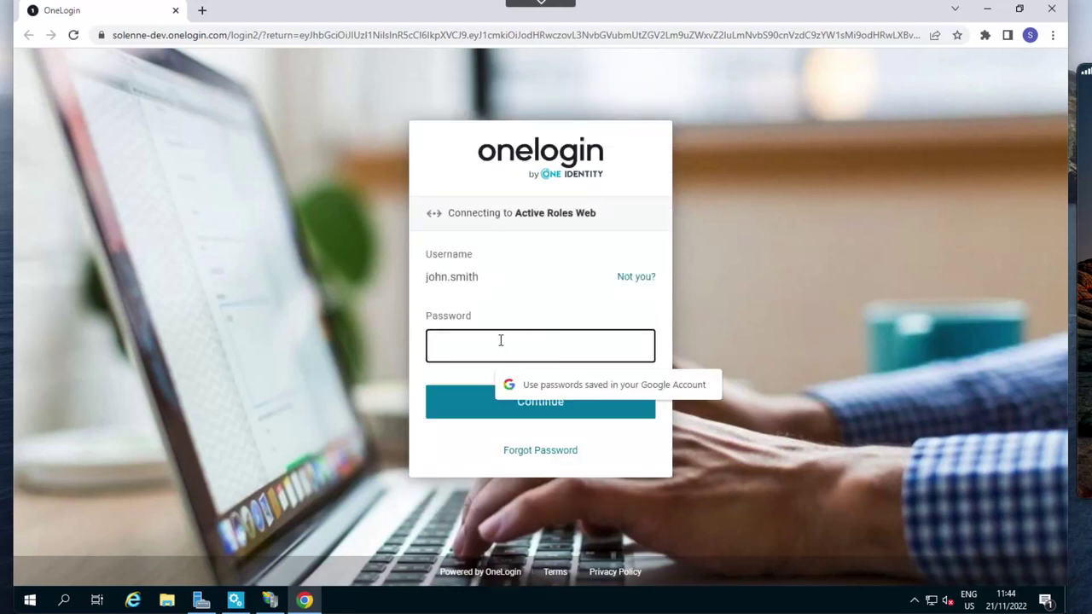
pyautogui.write('••')
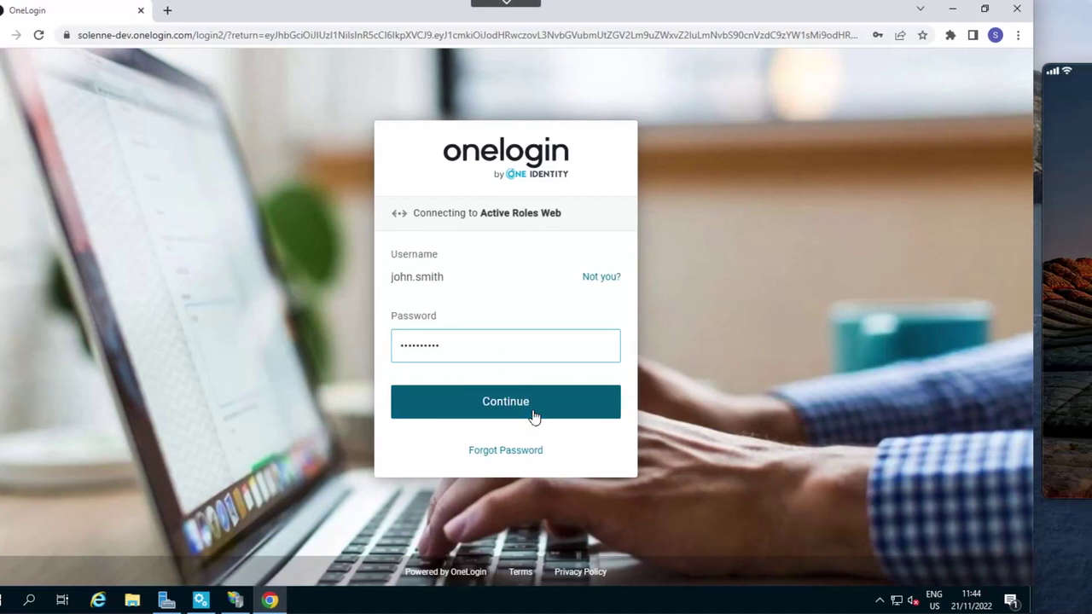
pyautogui.click(565, 408)
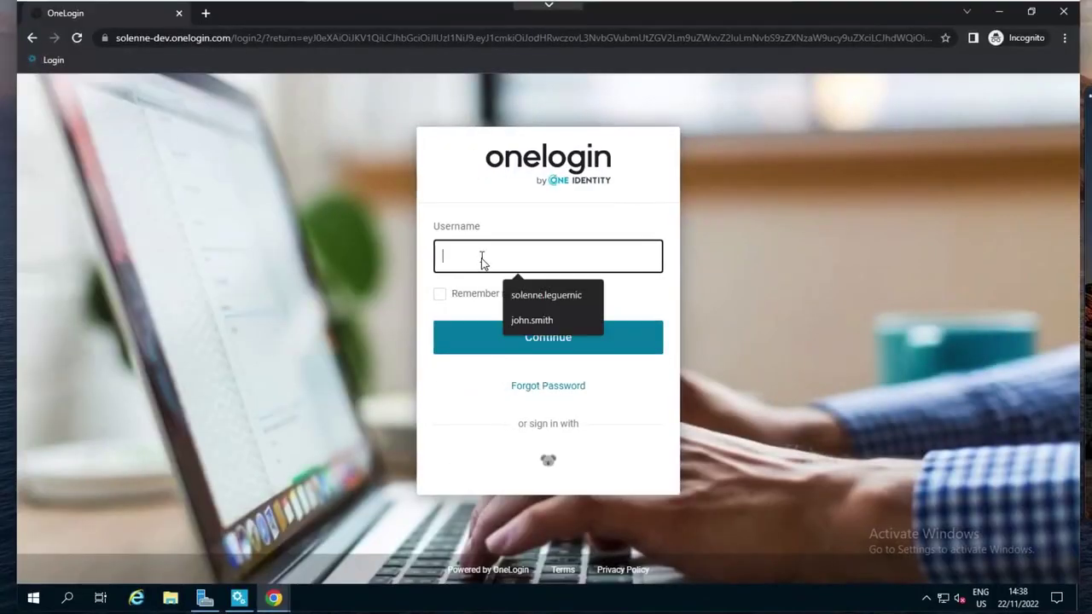
# Step: Submit the account's username and password on the private-window OneLogin sign-in page
pyautogui.write('john.smith')
pyautogui.press('Return')
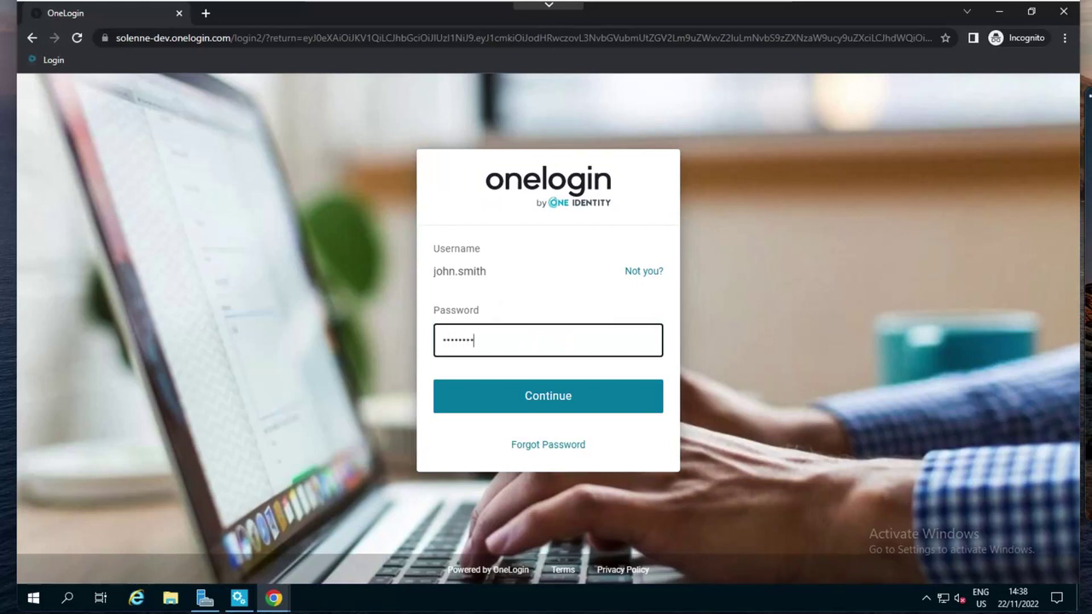
pyautogui.press('Return')
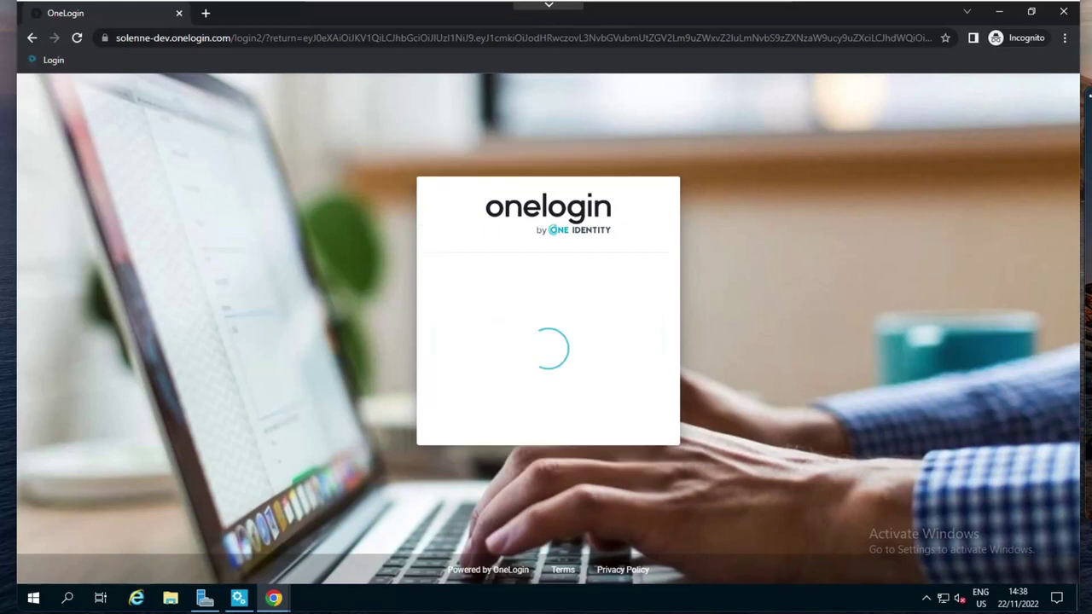